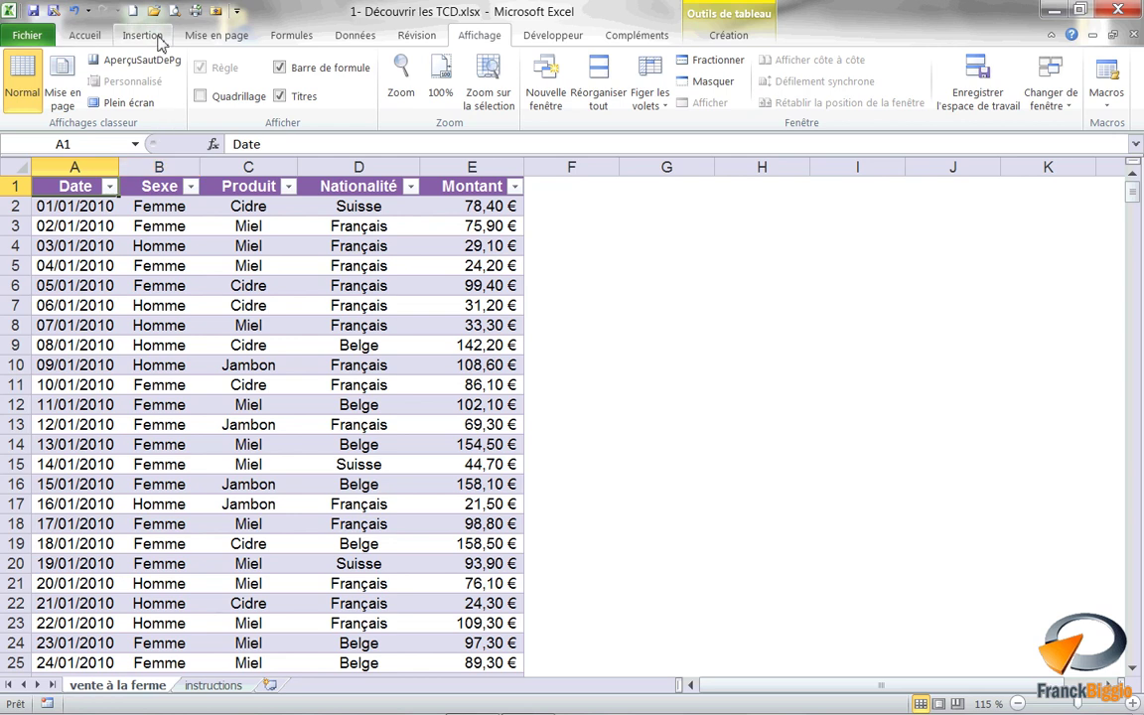
Insert a pivot table from Liste_des_ventes on a new worksheet, Feuil3.
left_click(159, 43)
left_click(50, 71)
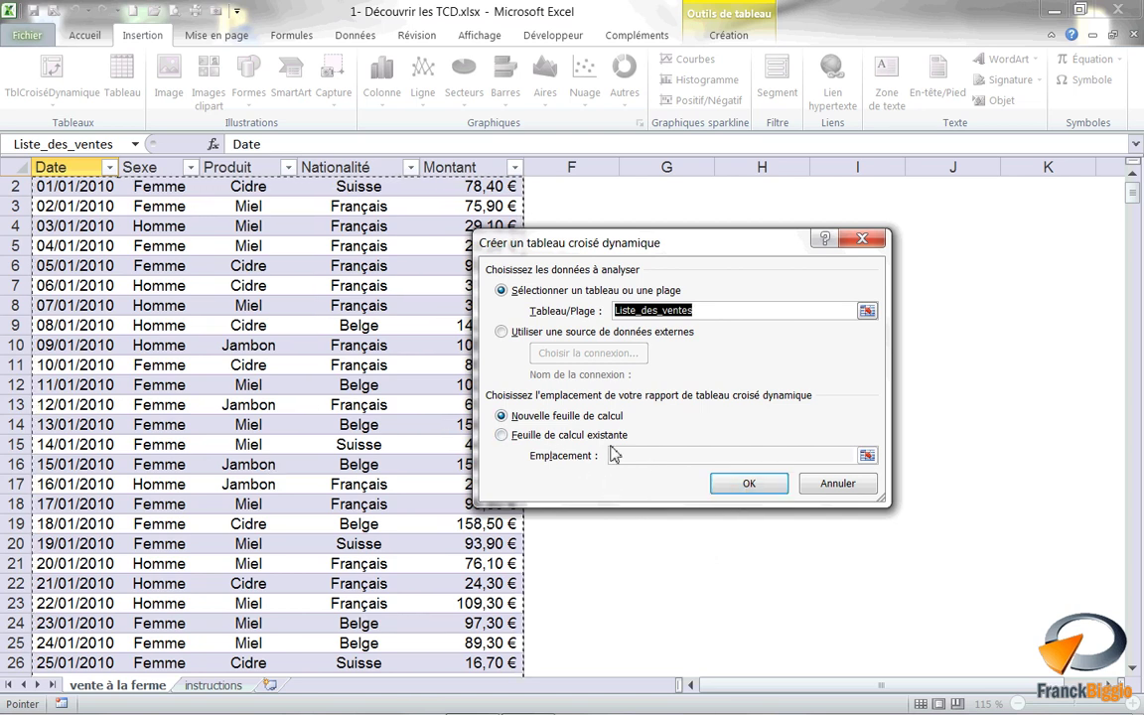
left_click(749, 487)
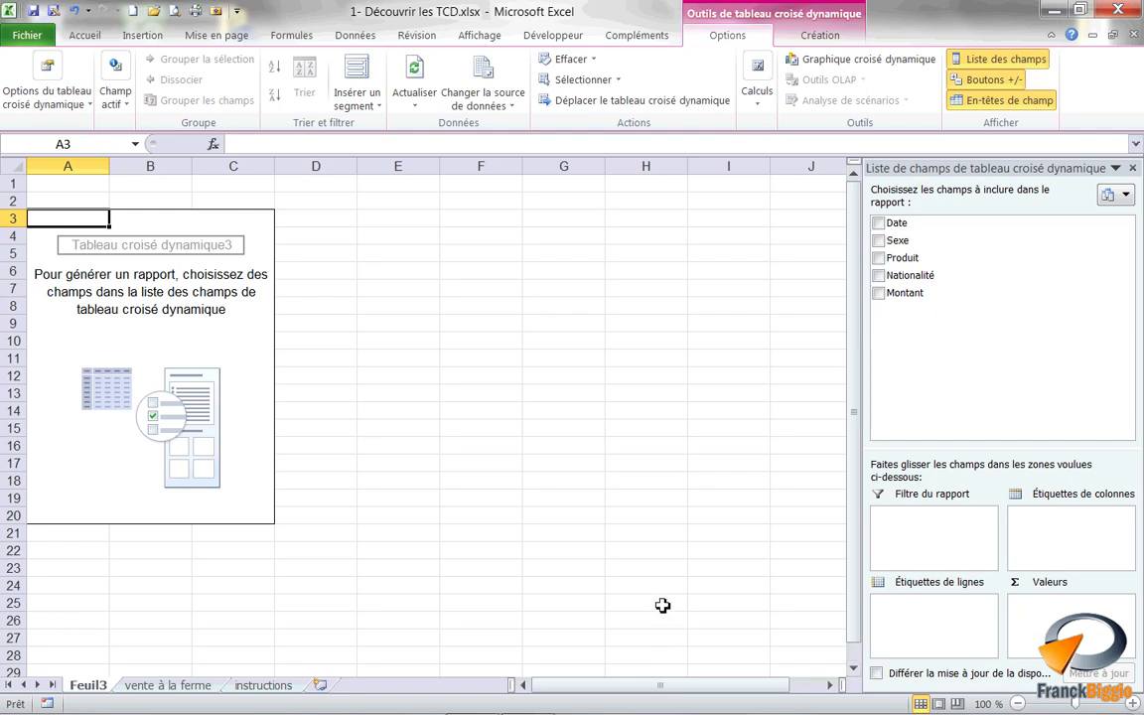
Put Montant in the Valeurs area so the pivot shows Somme de Montant, 44399,9.
key("alt+h")
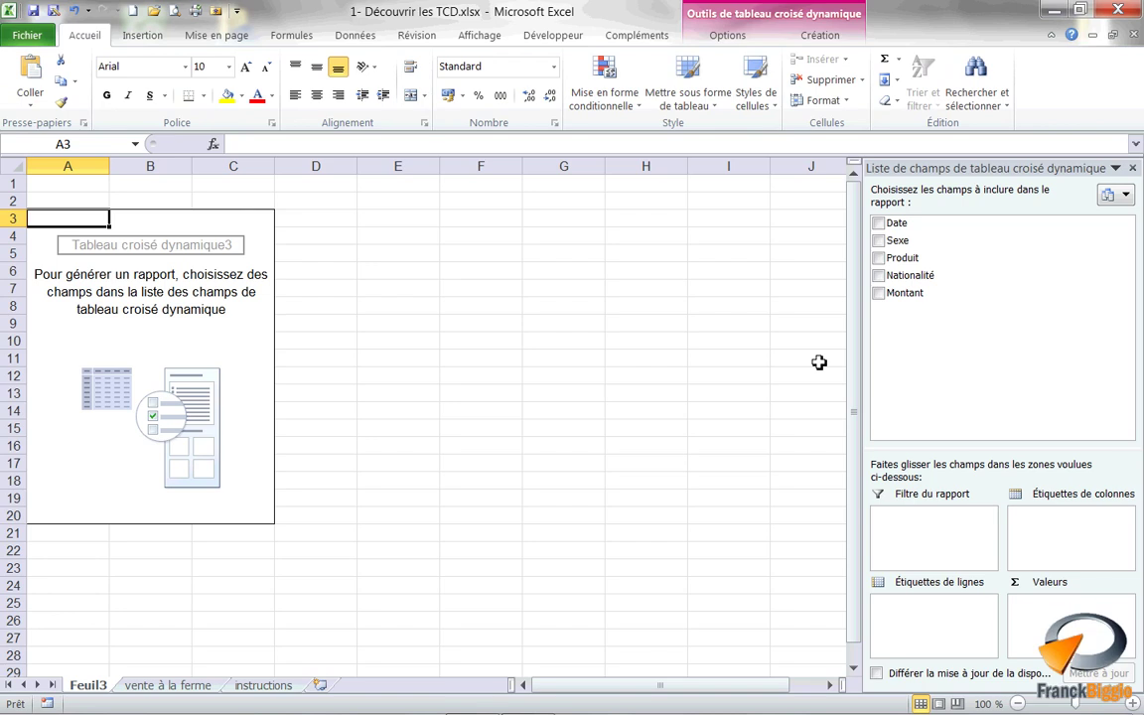
mouse_move(905, 293)
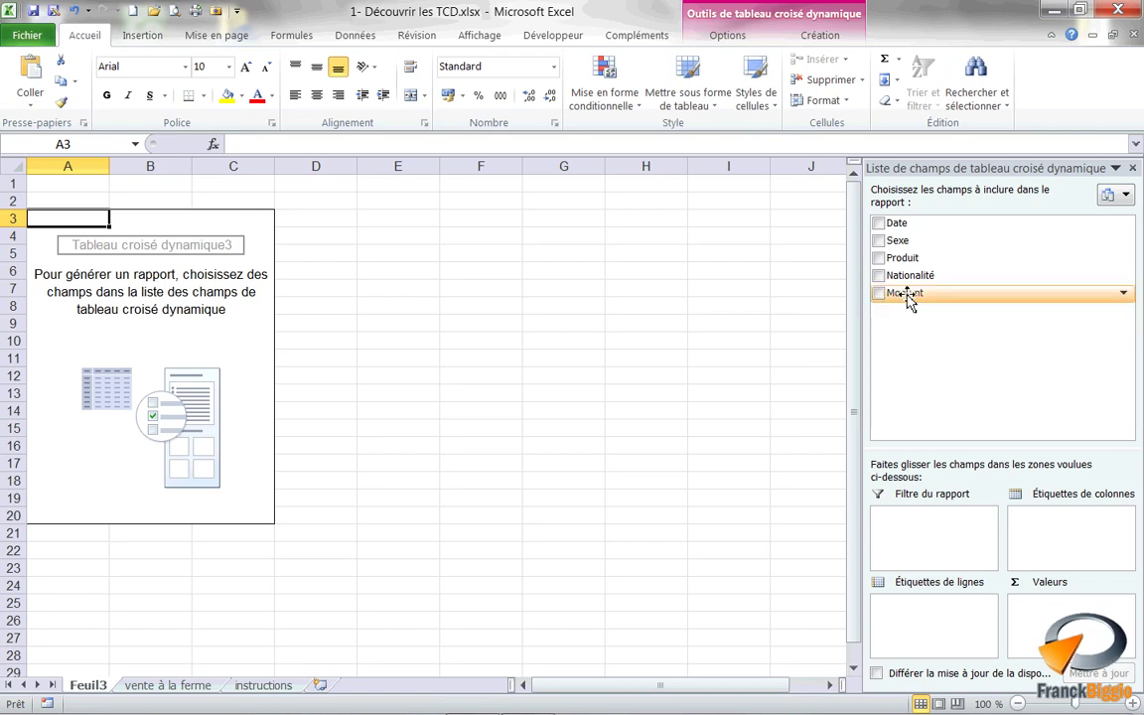
left_click_drag(907, 296, 1001, 541)
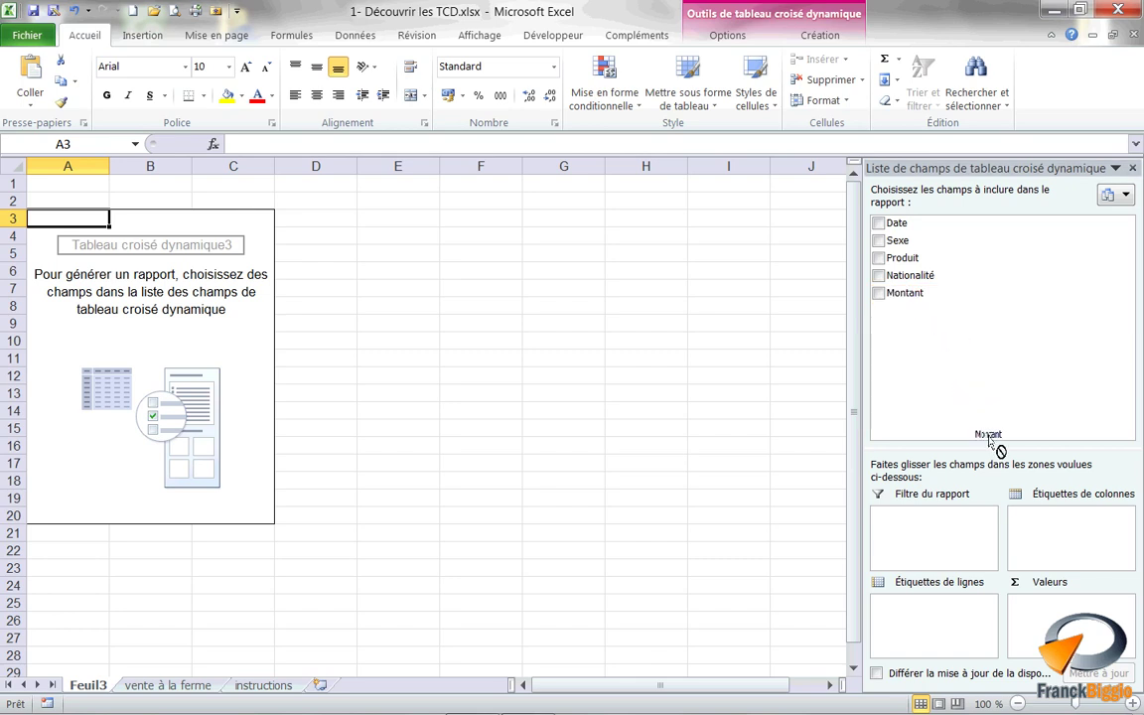
left_click_drag(1001, 541, 1069, 632)
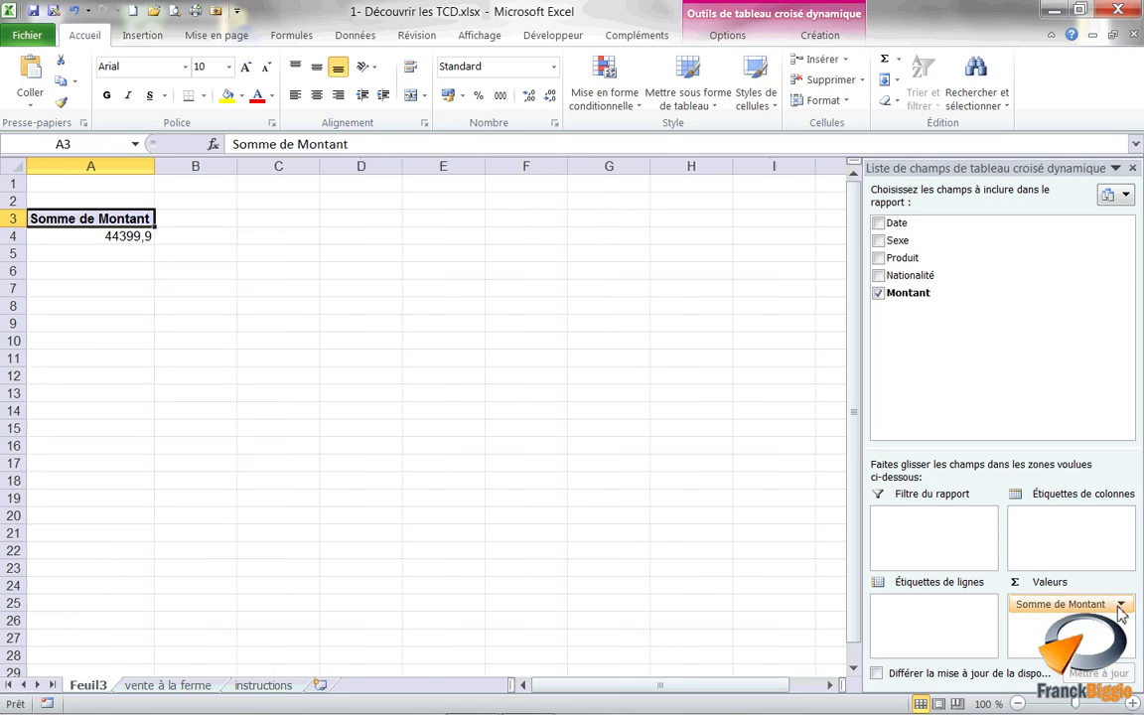
Summarize Montant by Moyenne in Monétaire euro format, renamed 'Moyenne des ventes'.
left_click(1121, 605)
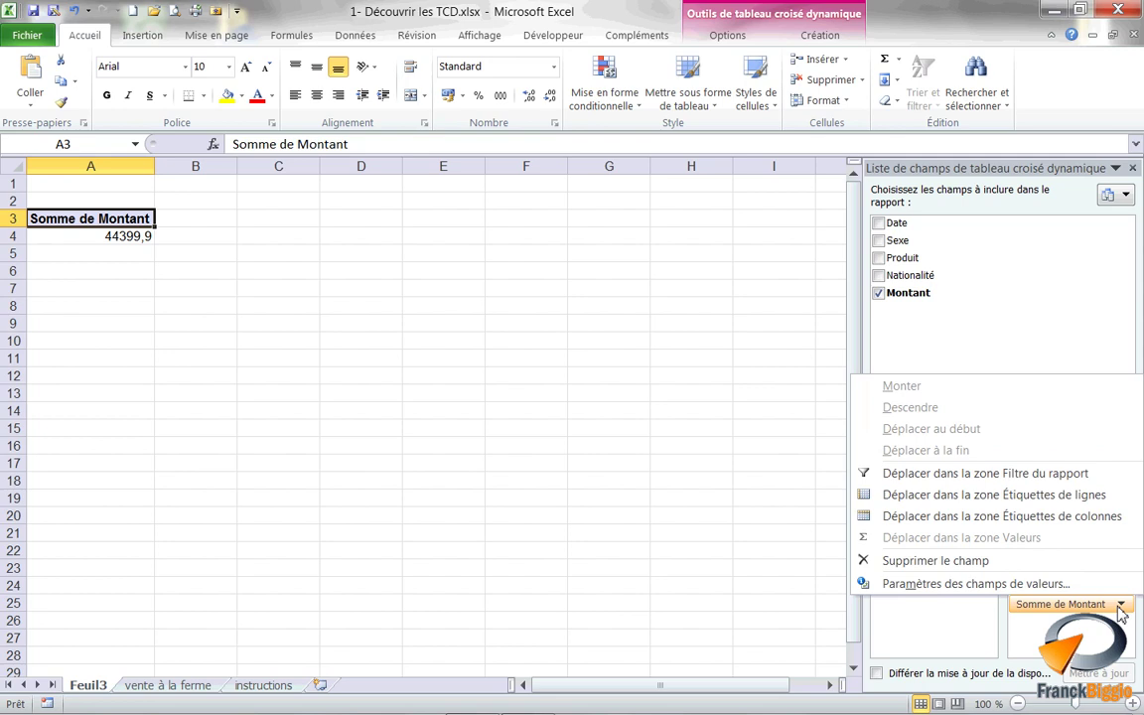
left_click(1047, 594)
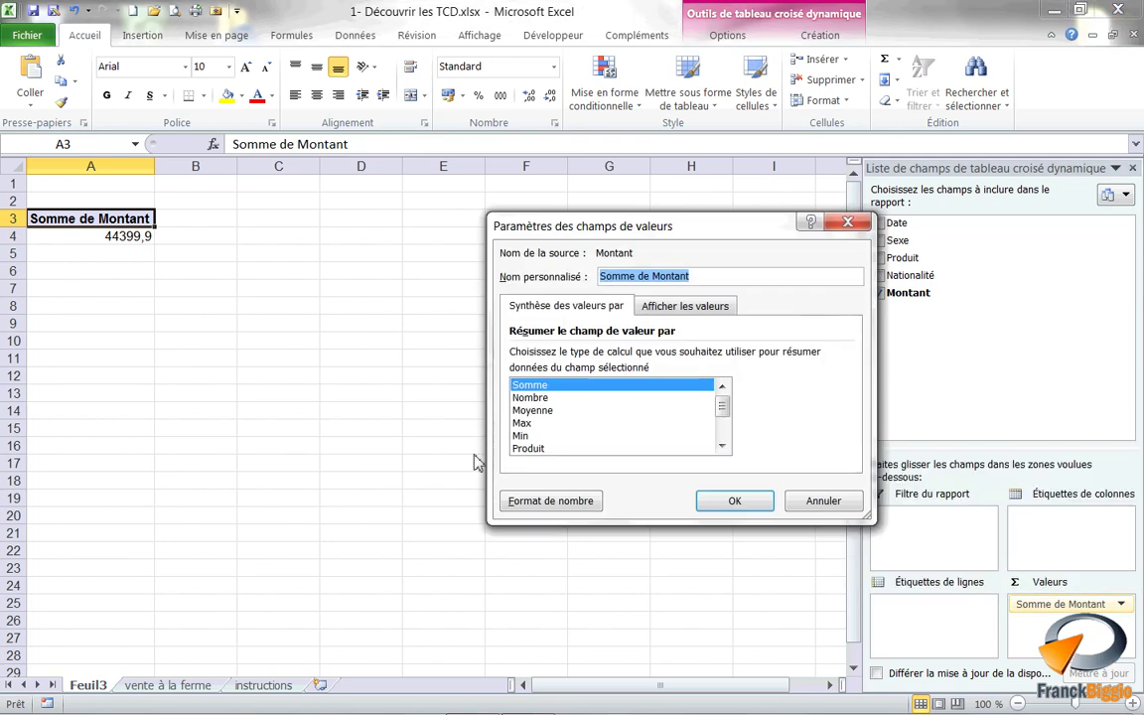
left_click_drag(603, 232, 432, 222)
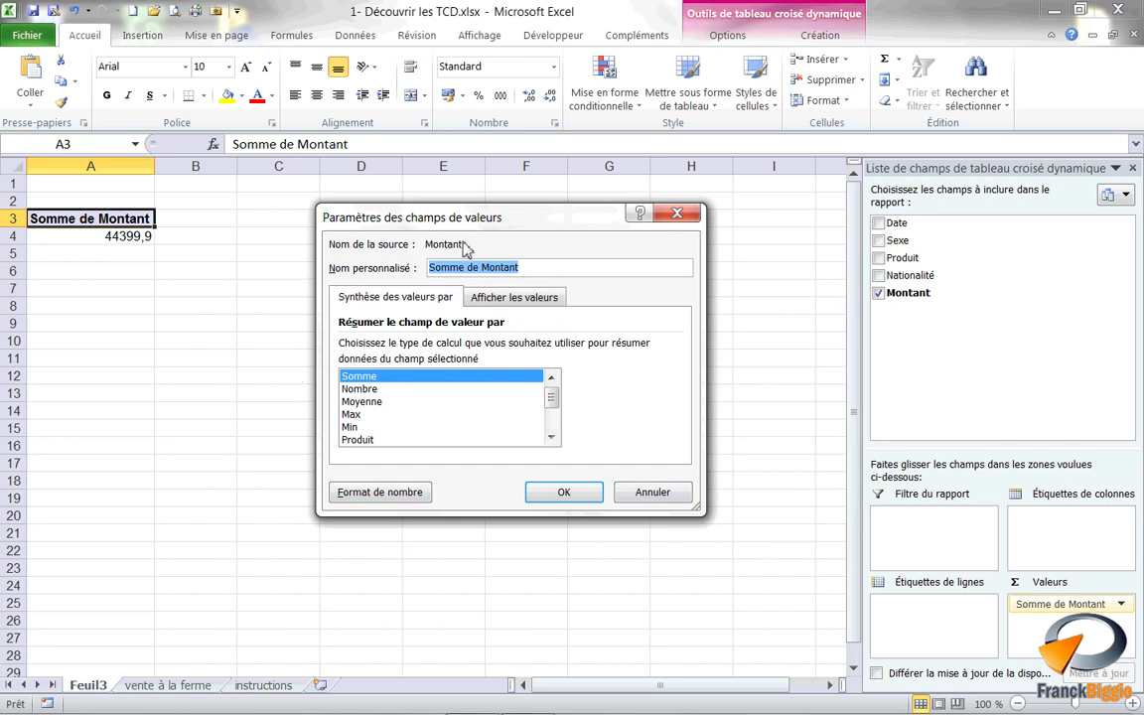
left_click(374, 403)
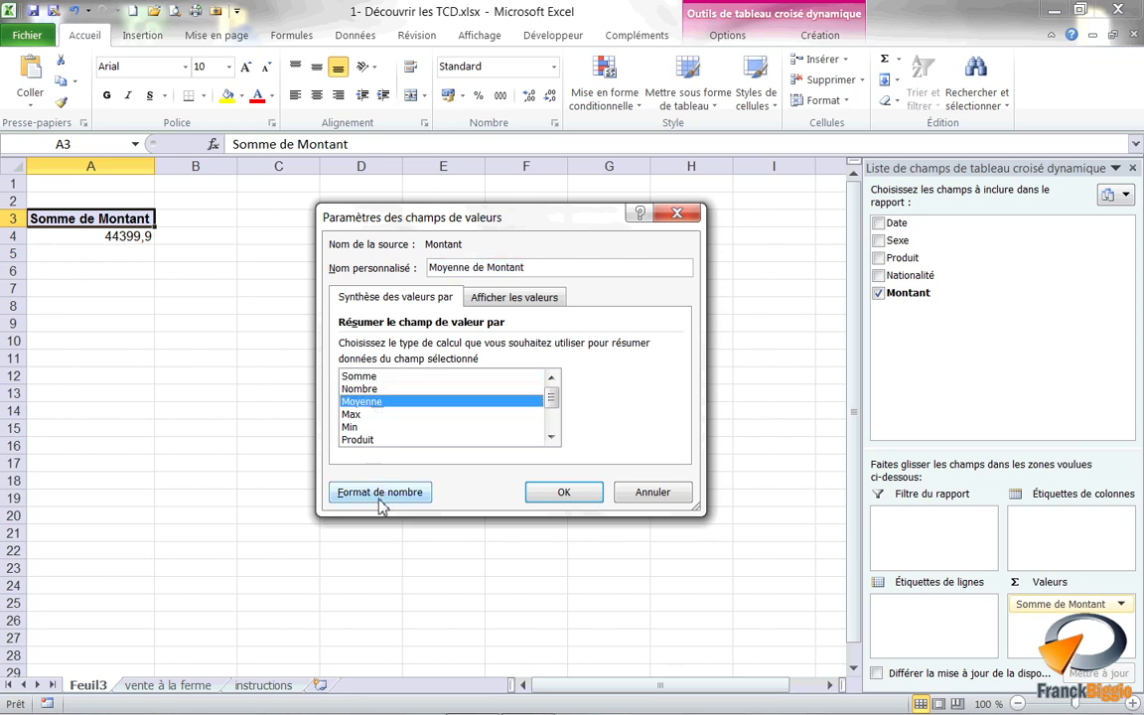
left_click(381, 493)
left_click(467, 254)
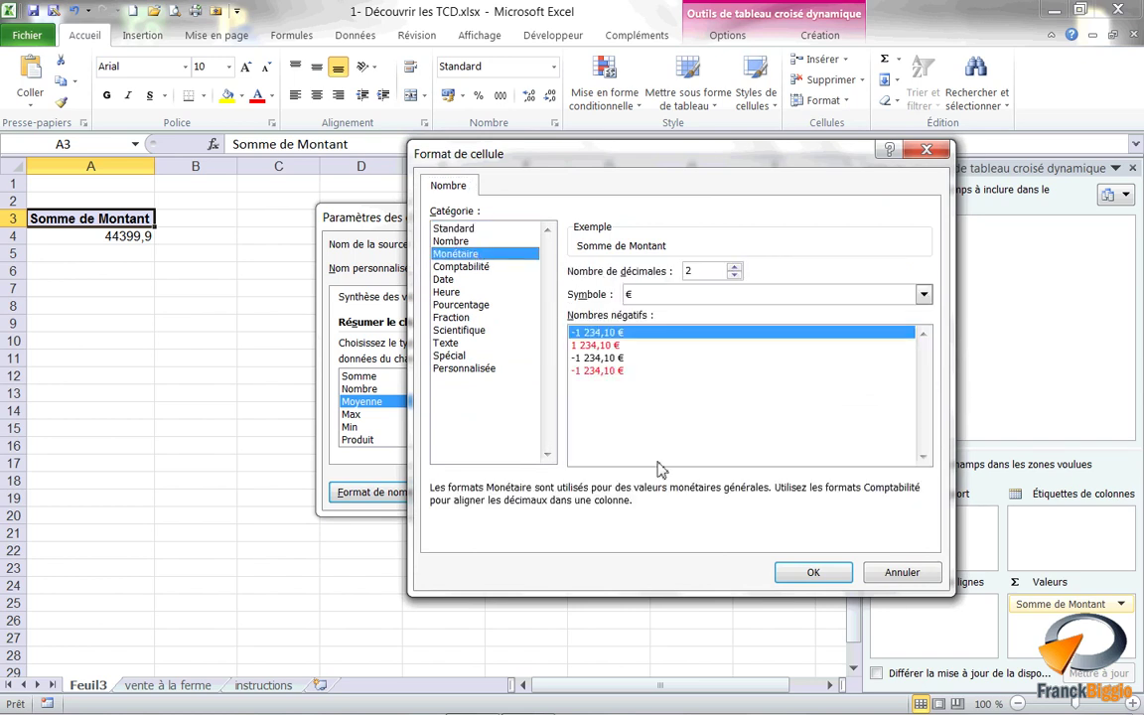
left_click(816, 576)
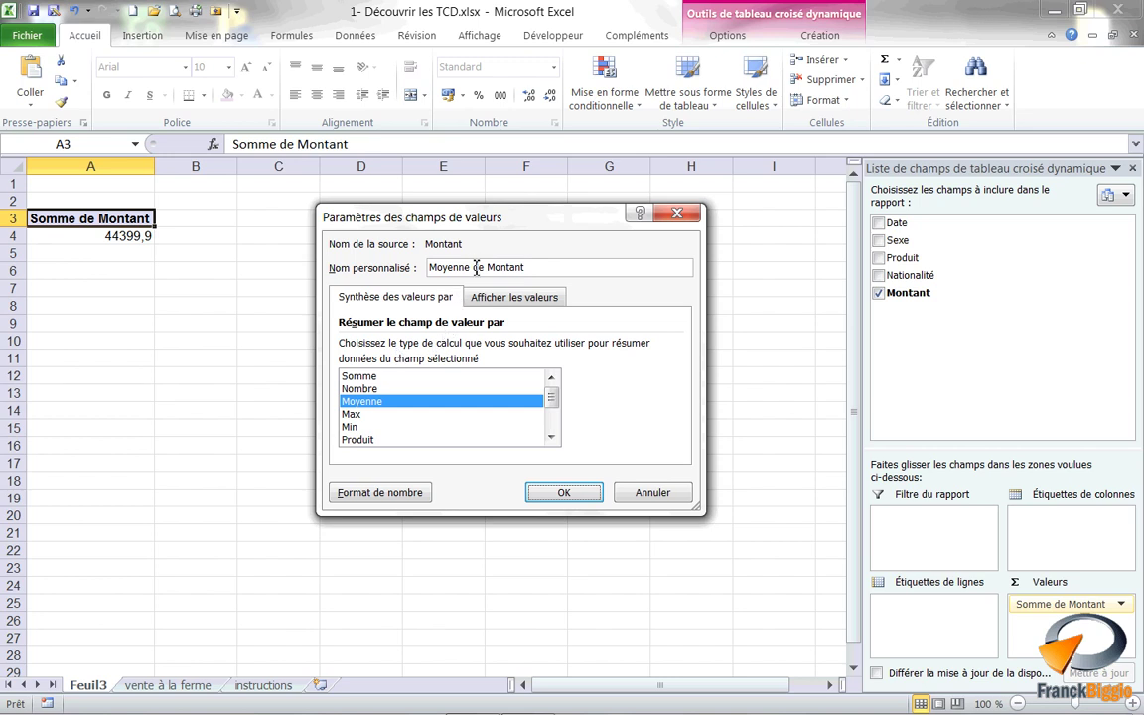
left_click_drag(473, 267, 570, 268)
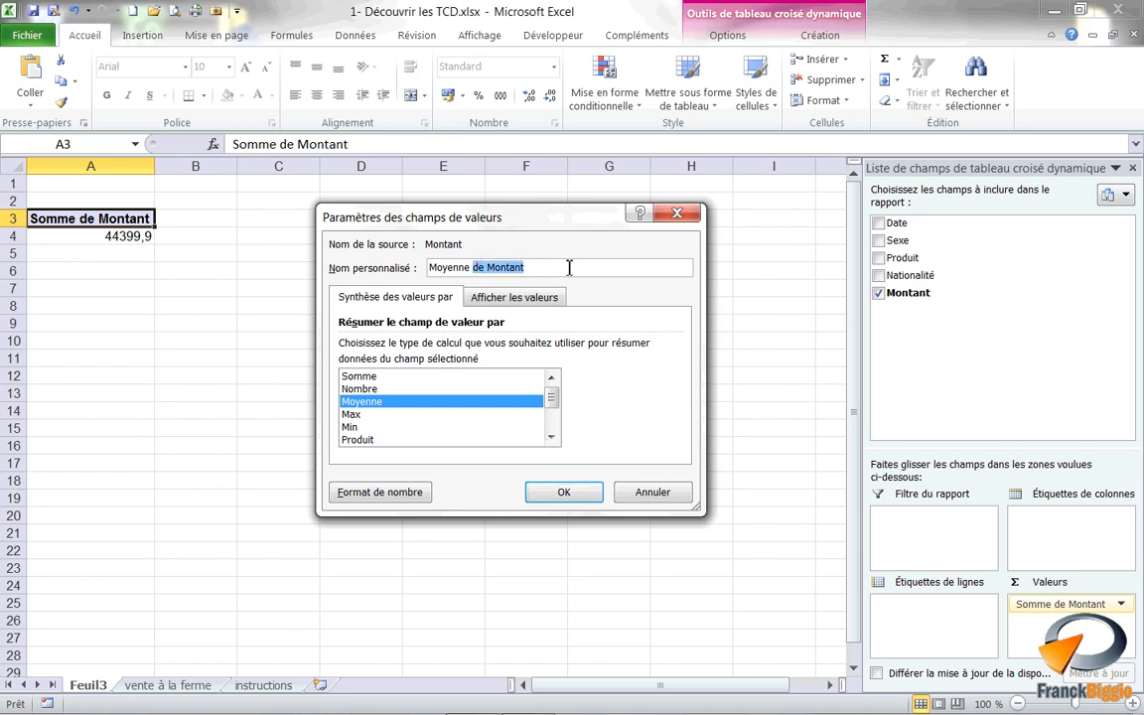
type("des ventes")
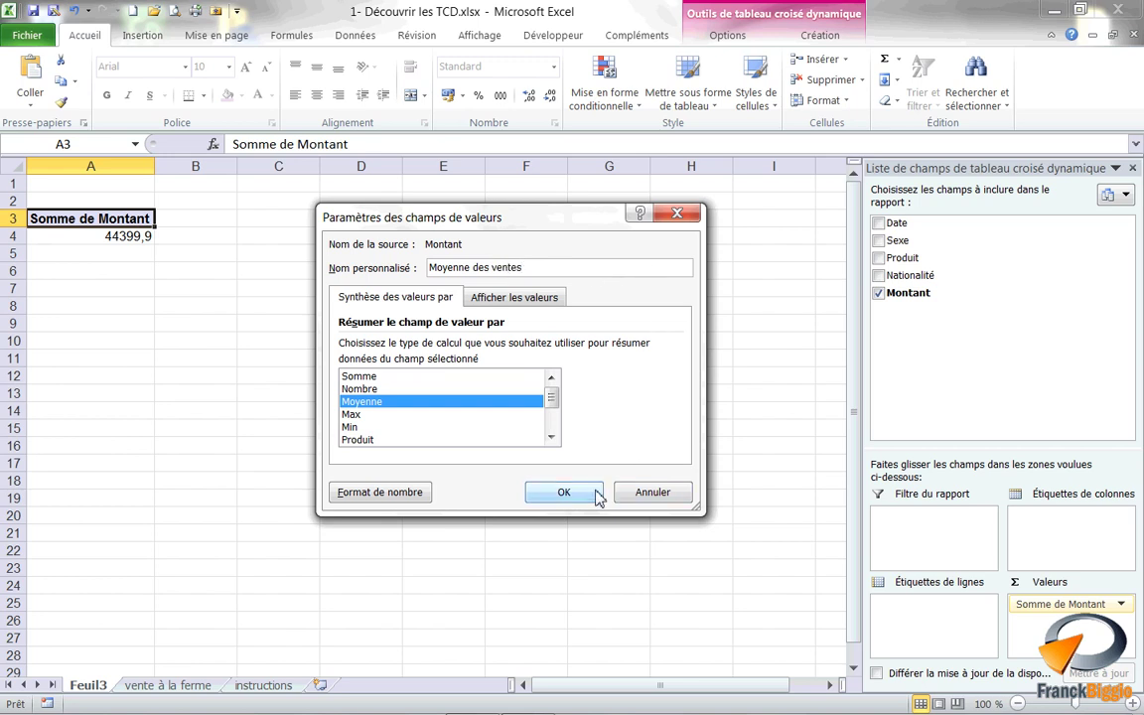
left_click(563, 493)
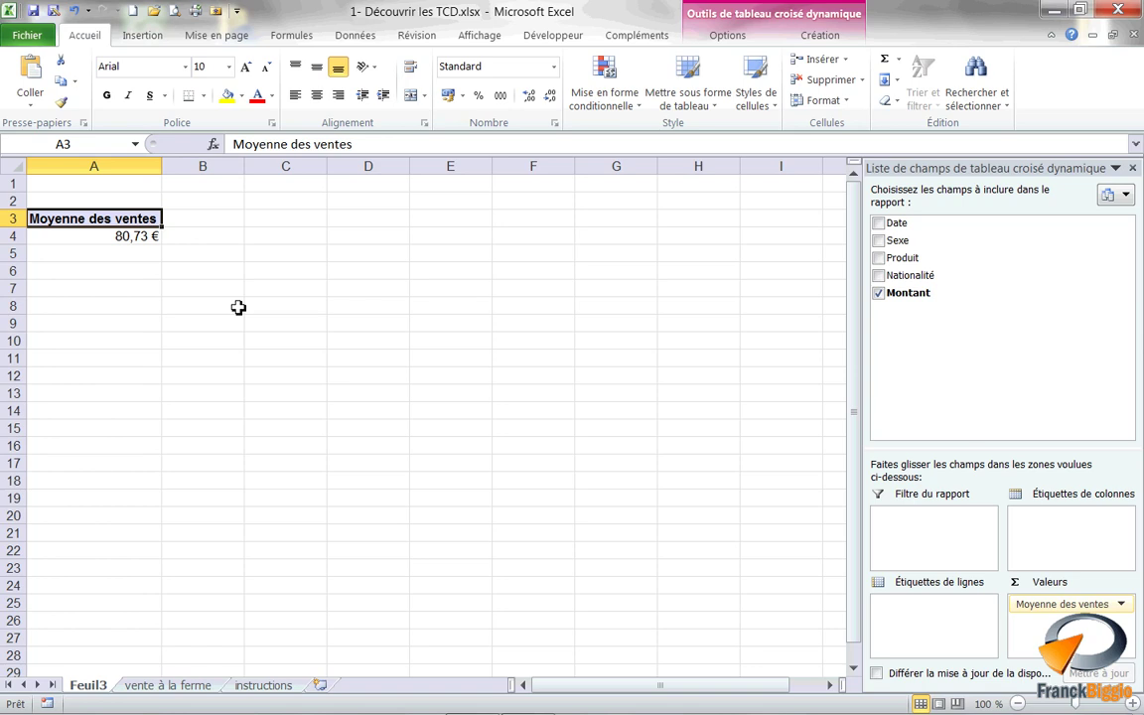
Add Date to the row labels and group it by Mois and Années.
mouse_move(902, 257)
left_click_drag(912, 231, 941, 636)
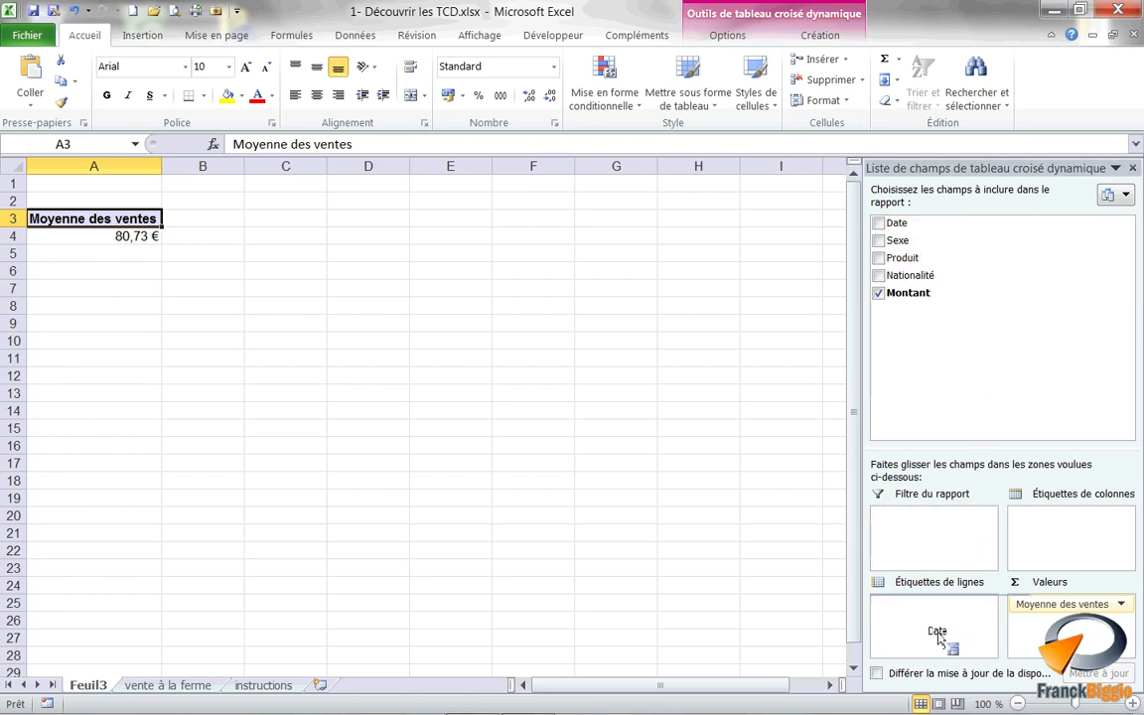
left_click_drag(942, 636, 940, 636)
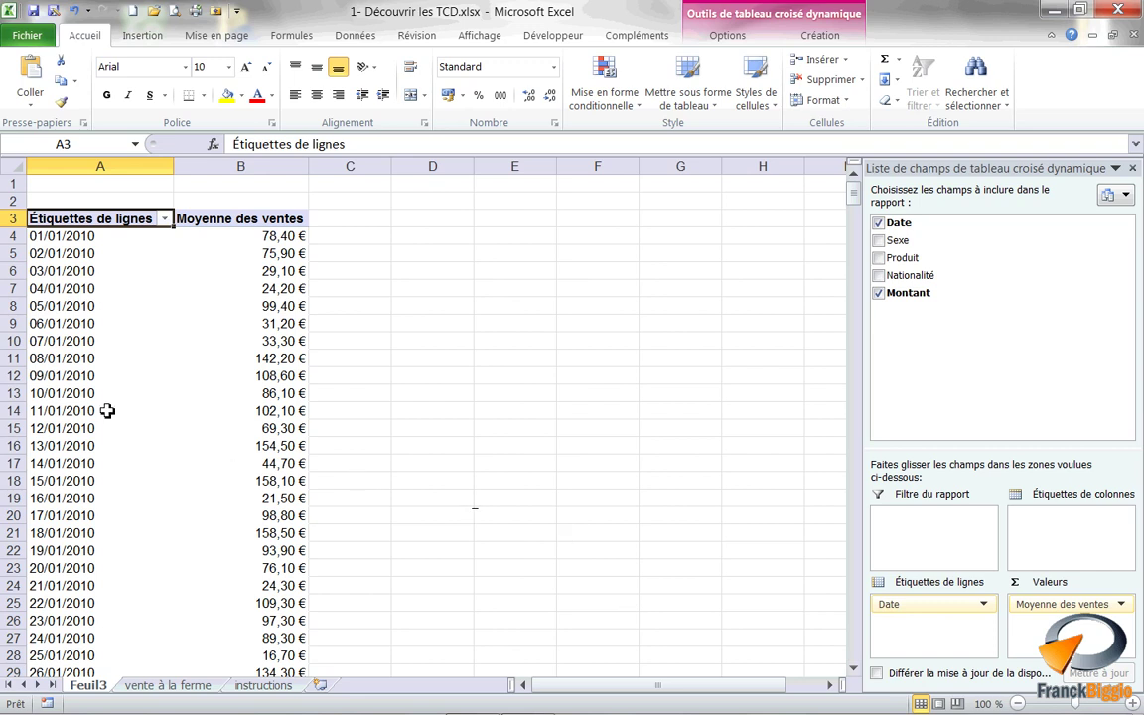
left_click(87, 324)
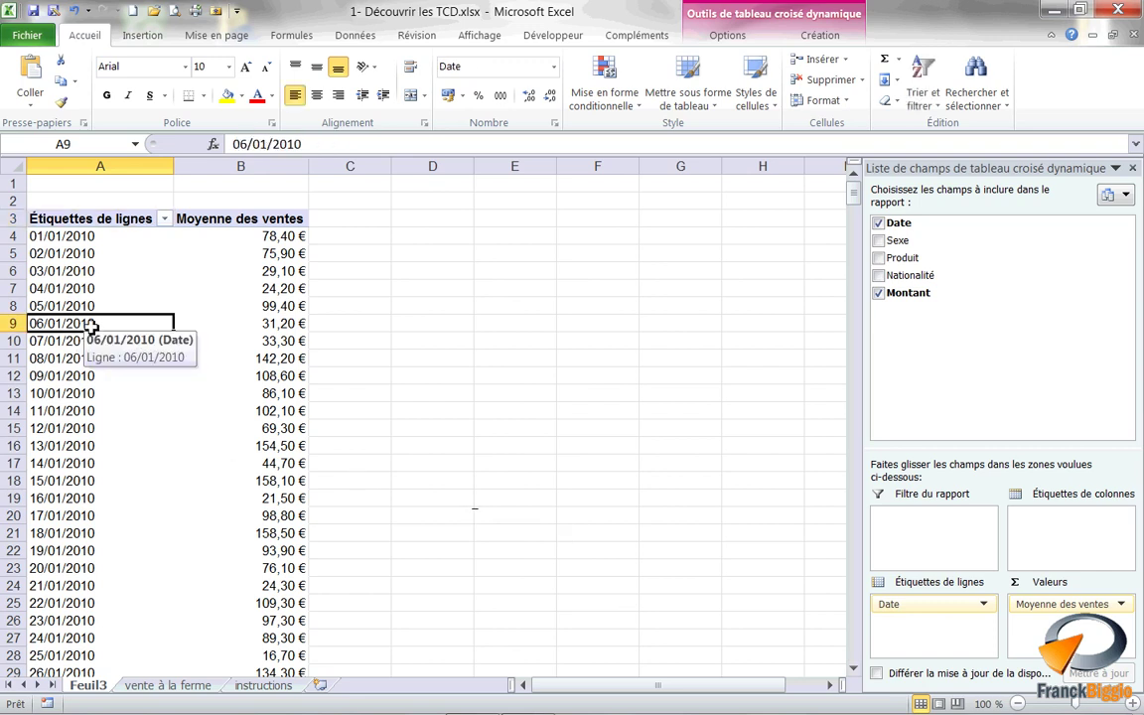
left_click(743, 37)
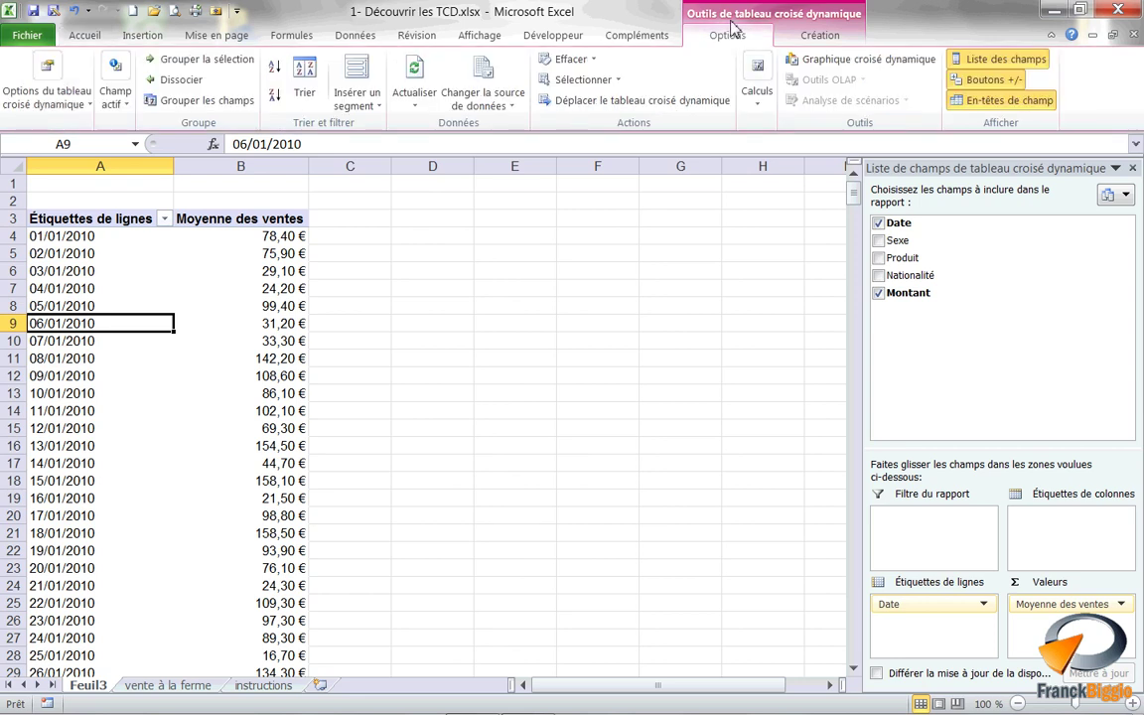
left_click(175, 111)
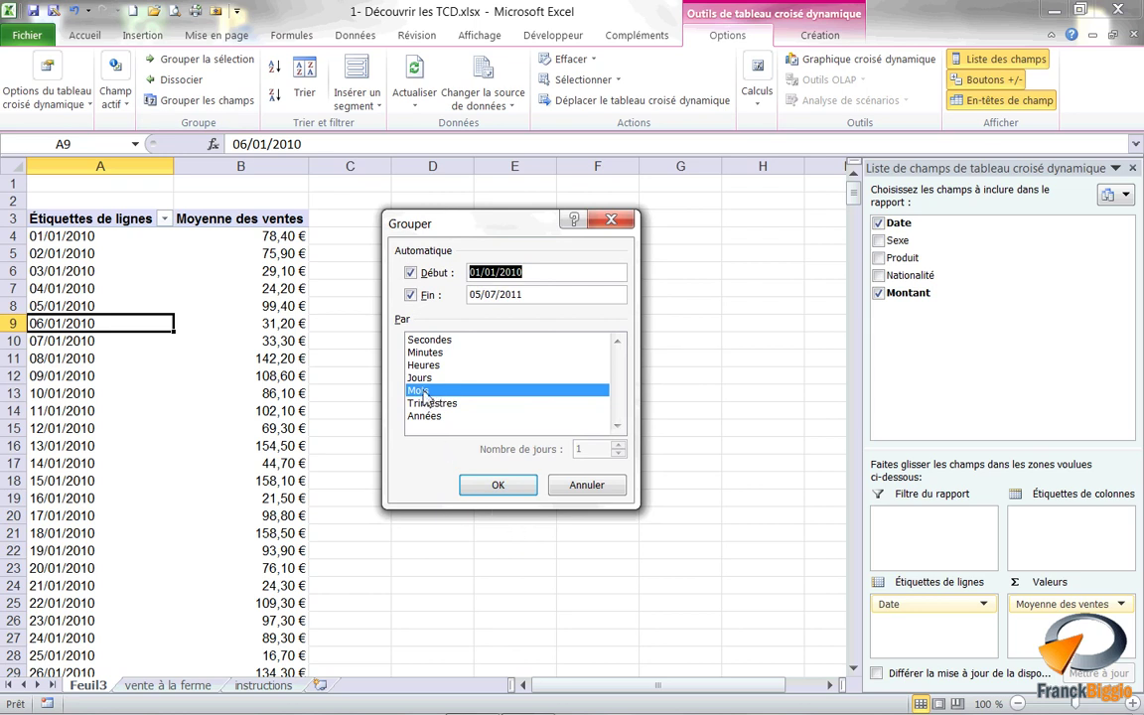
left_click(421, 415)
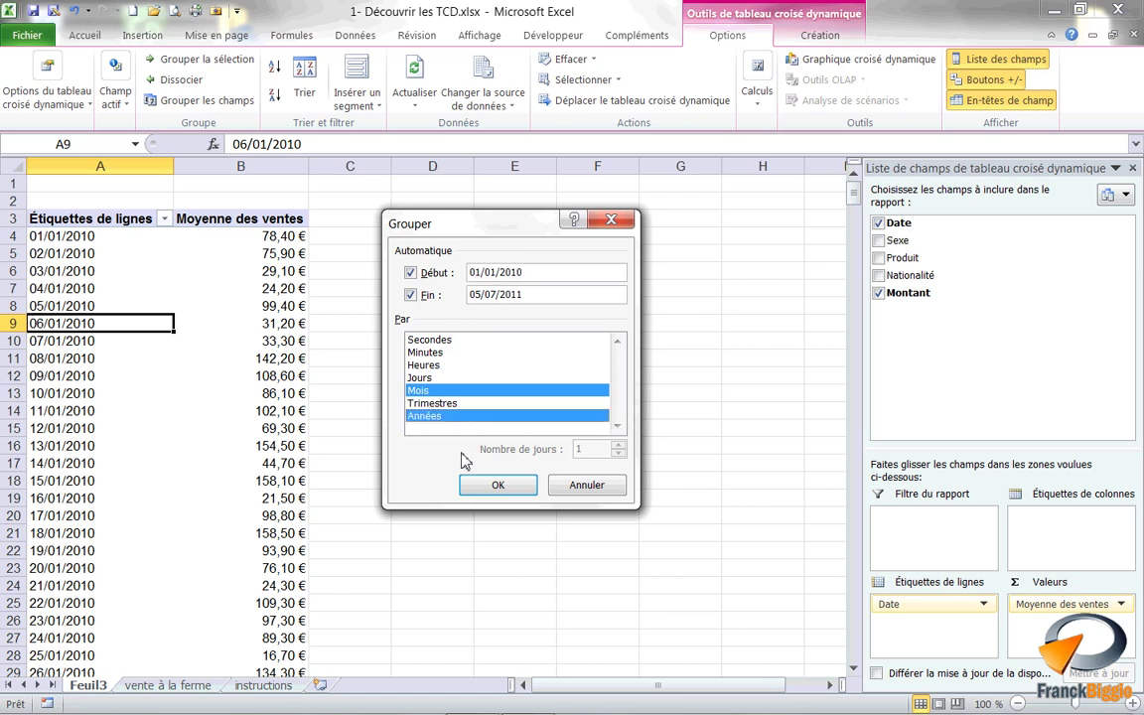
left_click(498, 484)
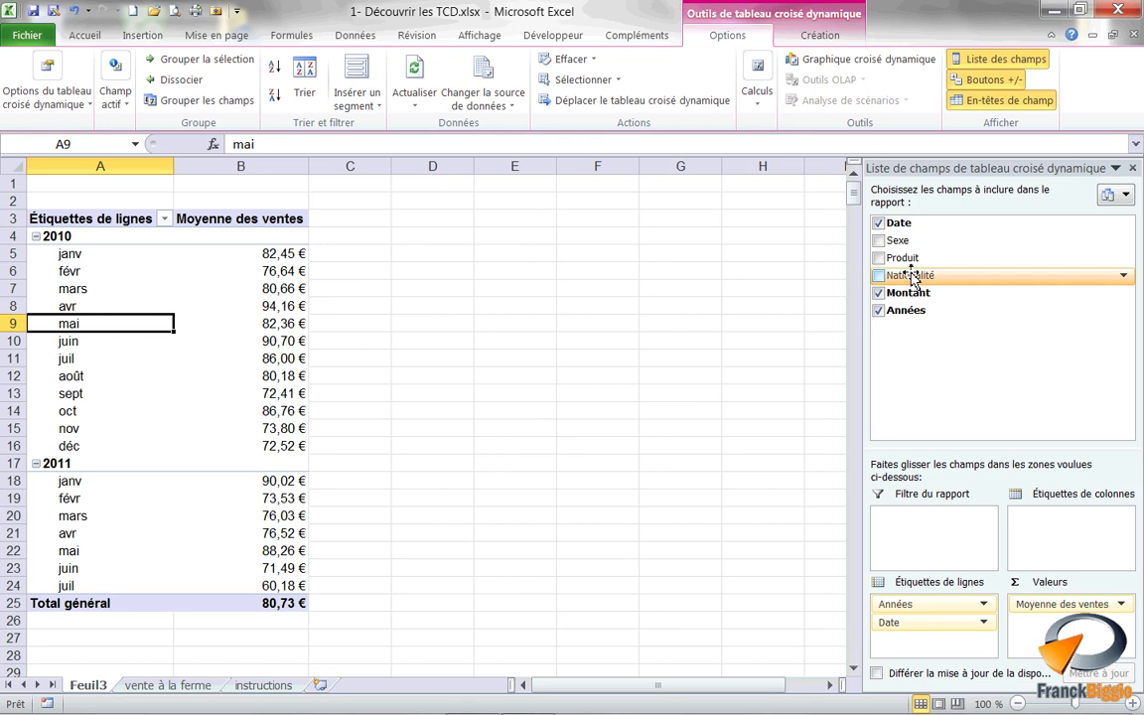
Place Nationalité in the column labels, giving Belge, Français and Suisse columns.
left_click_drag(912, 278, 1058, 537)
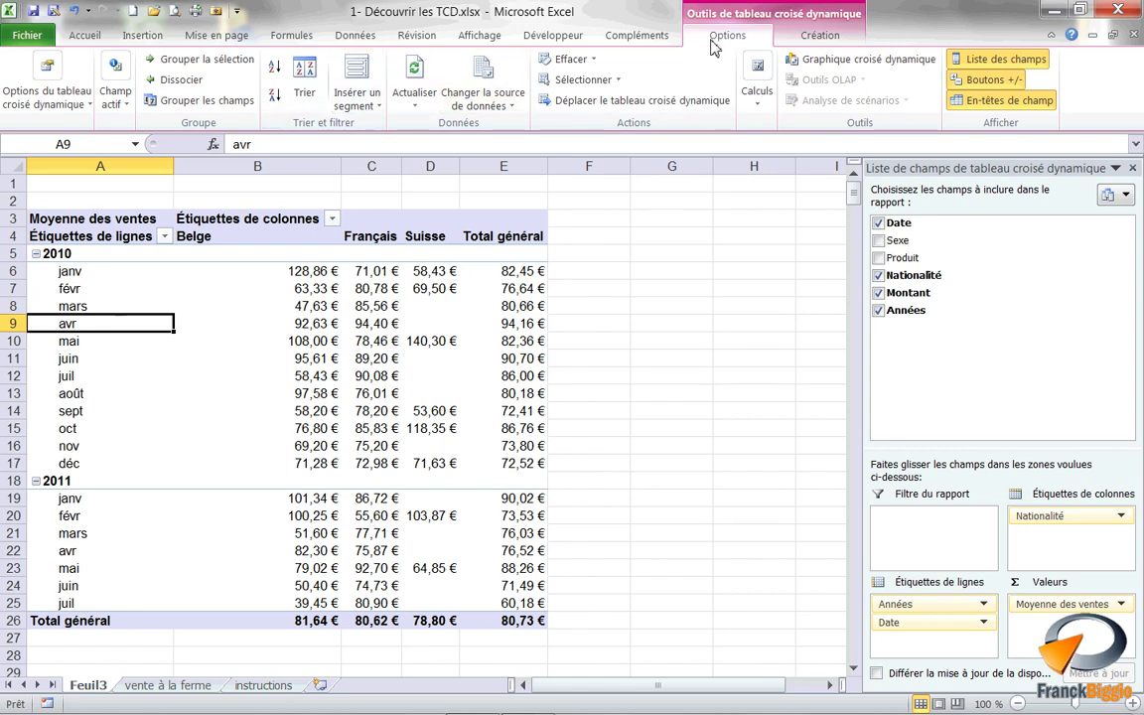
Choose Nationalité and Années as slicer fields in Insérer un segment.
left_click(369, 108)
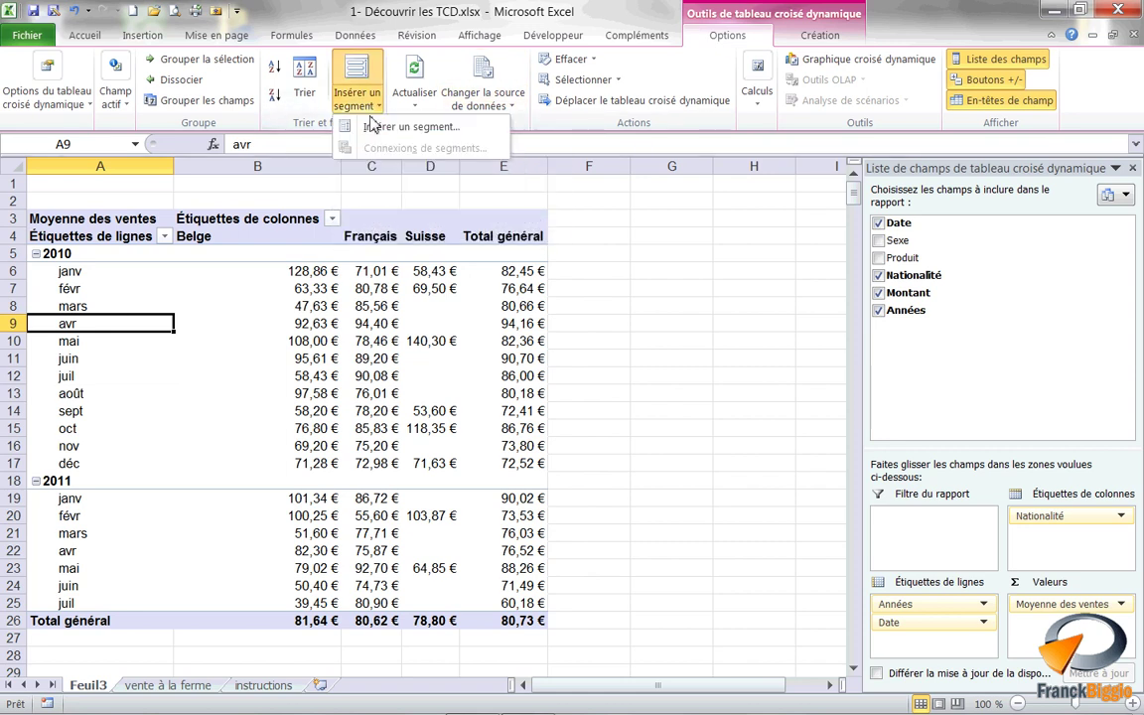
left_click(379, 127)
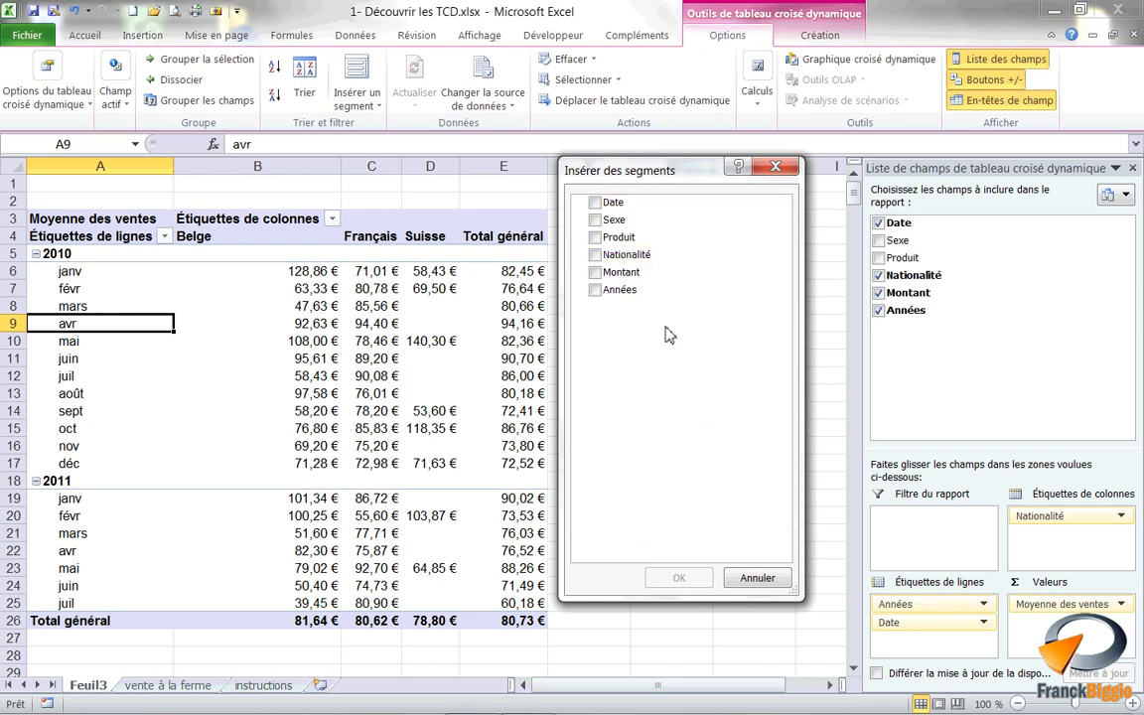
left_click_drag(683, 178, 490, 261)
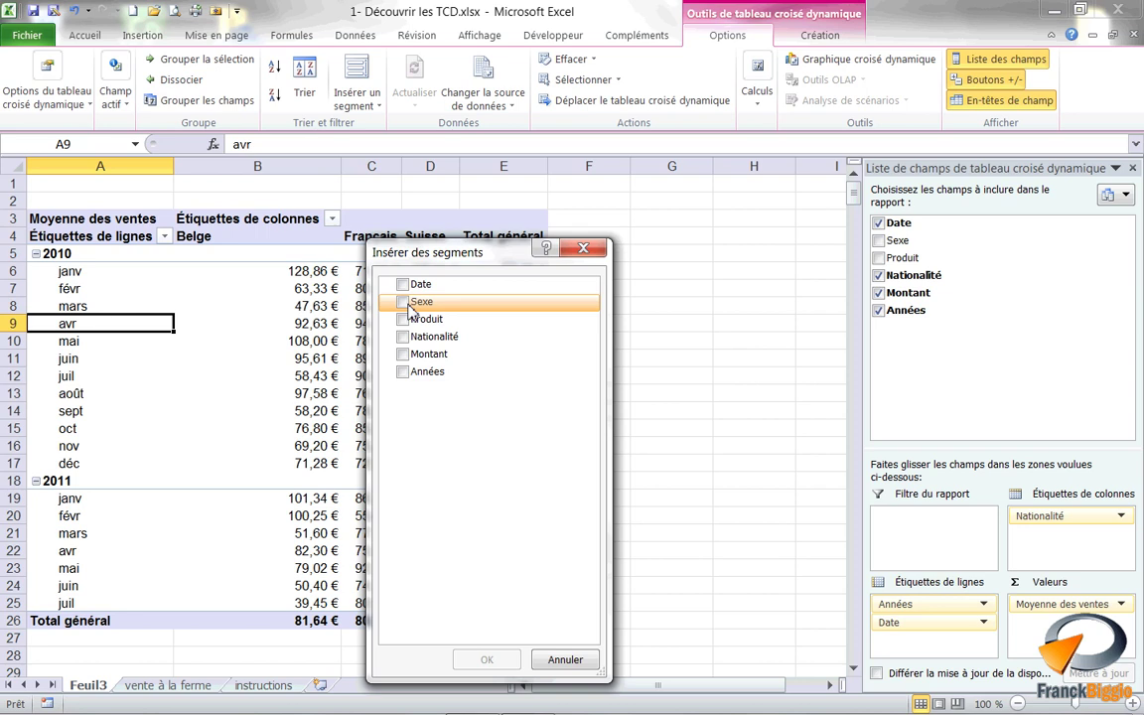
left_click(404, 337)
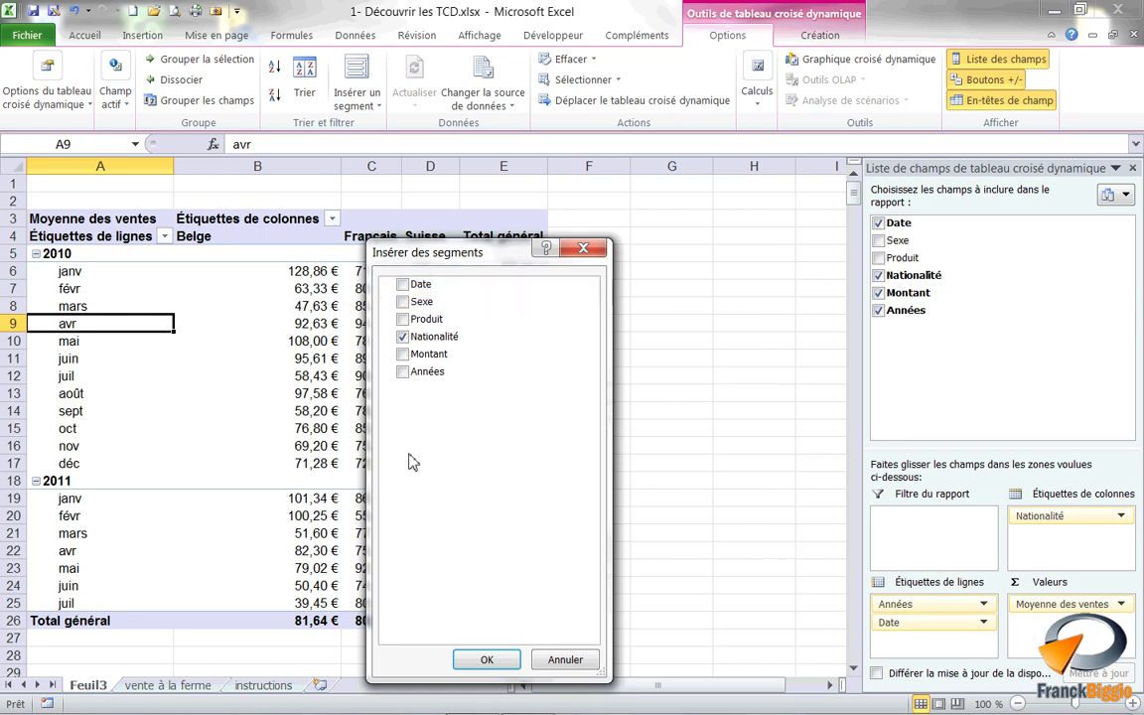
left_click(402, 372)
Insert both slicers, move them right of the table, and make Nationalité orange.
left_click(487, 660)
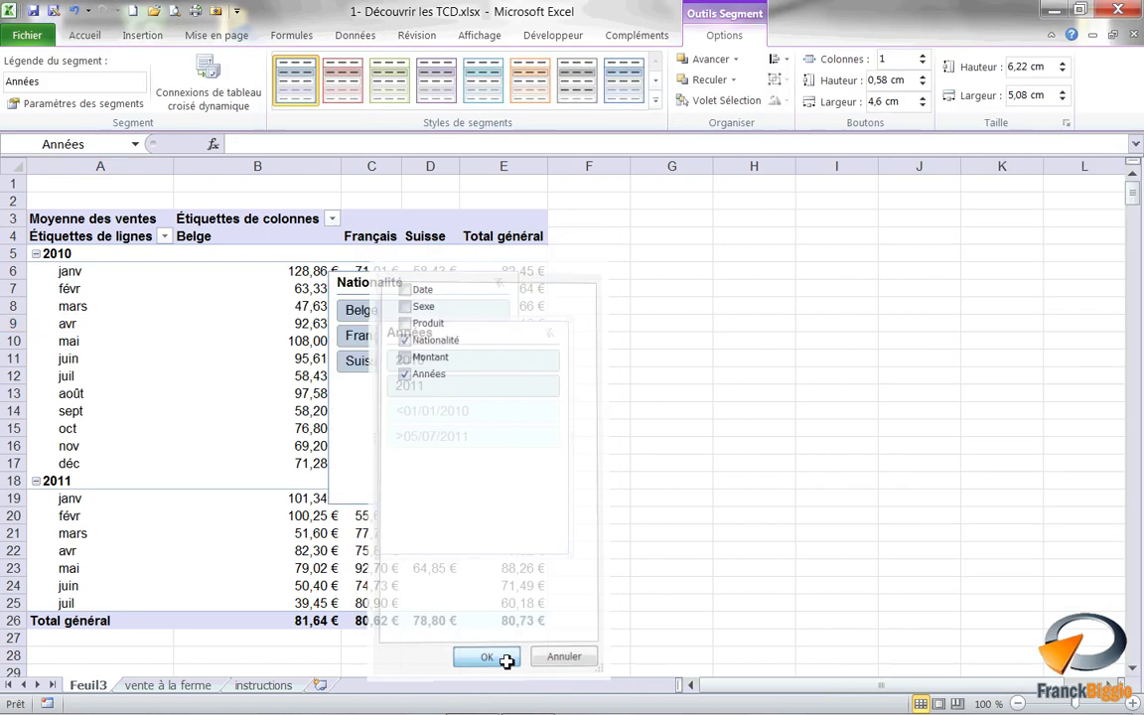
mouse_move(485, 338)
left_mouse_down()
mouse_move(656, 278)
mouse_move(675, 217)
left_mouse_up()
left_click_drag(447, 285, 873, 216)
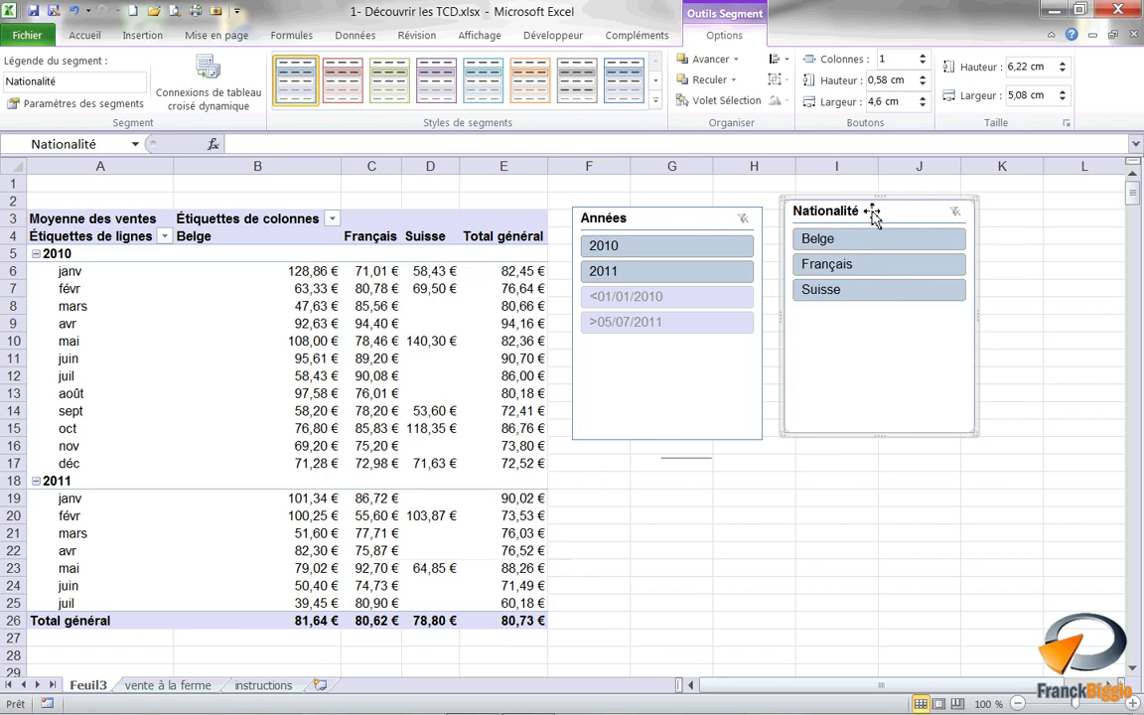
left_click(530, 79)
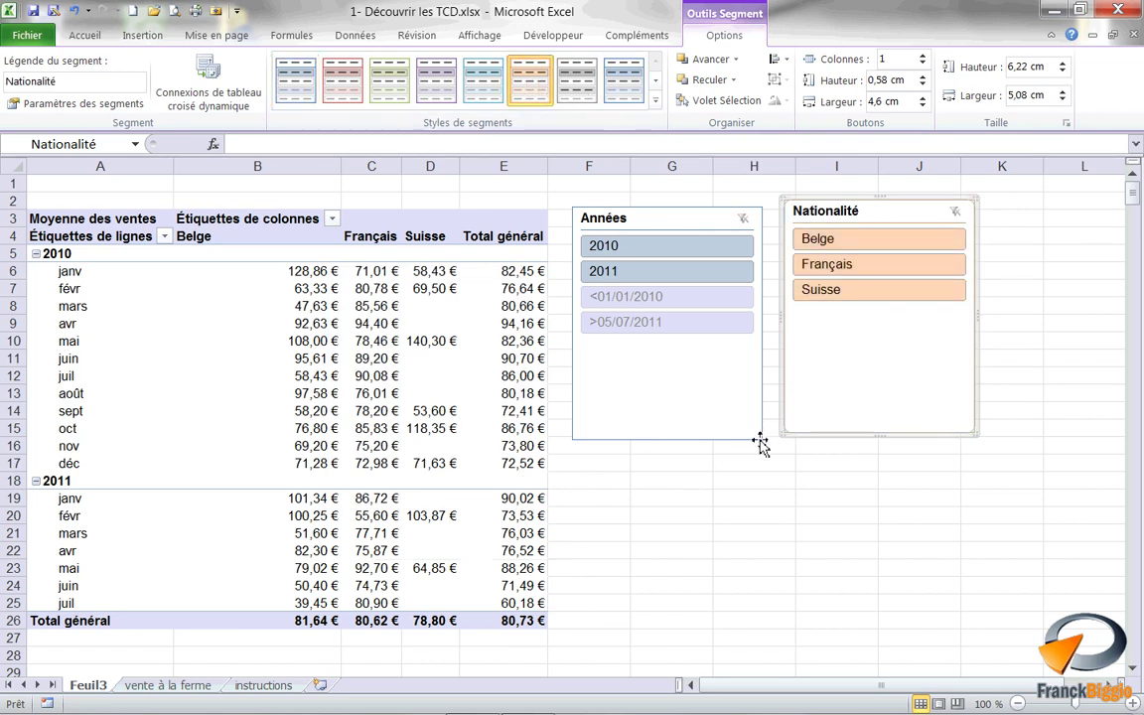
Shrink the Années and Nationalité slicers and place Nationalité next to Années.
left_click(762, 437)
mouse_move(762, 440)
left_mouse_down()
mouse_move(725, 375)
mouse_move(656, 298)
left_mouse_up()
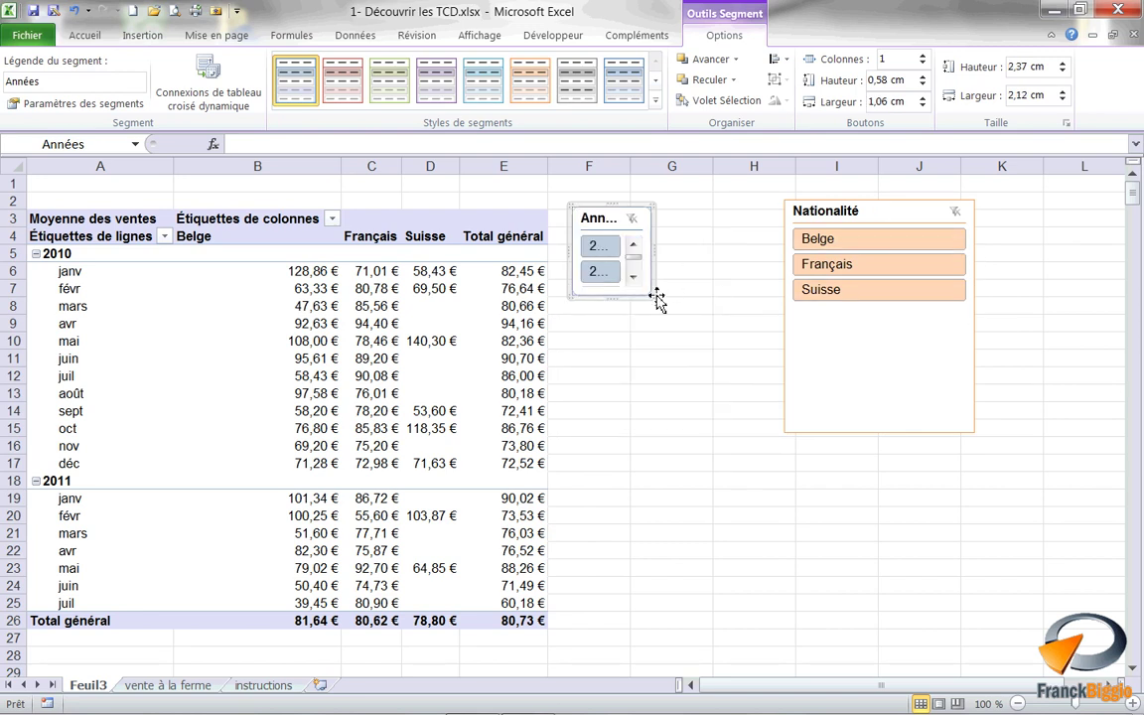
left_click_drag(652, 298, 685, 300)
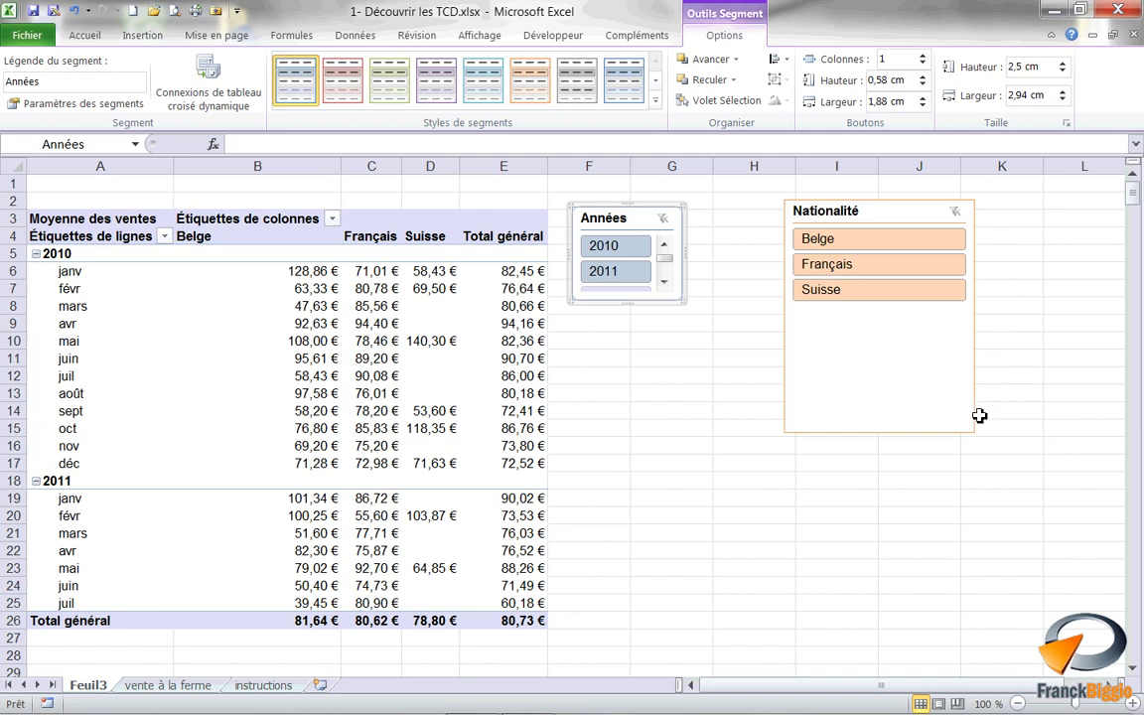
left_click(966, 416)
mouse_move(972, 435)
left_mouse_down()
mouse_move(885, 309)
mouse_move(907, 313)
left_mouse_up()
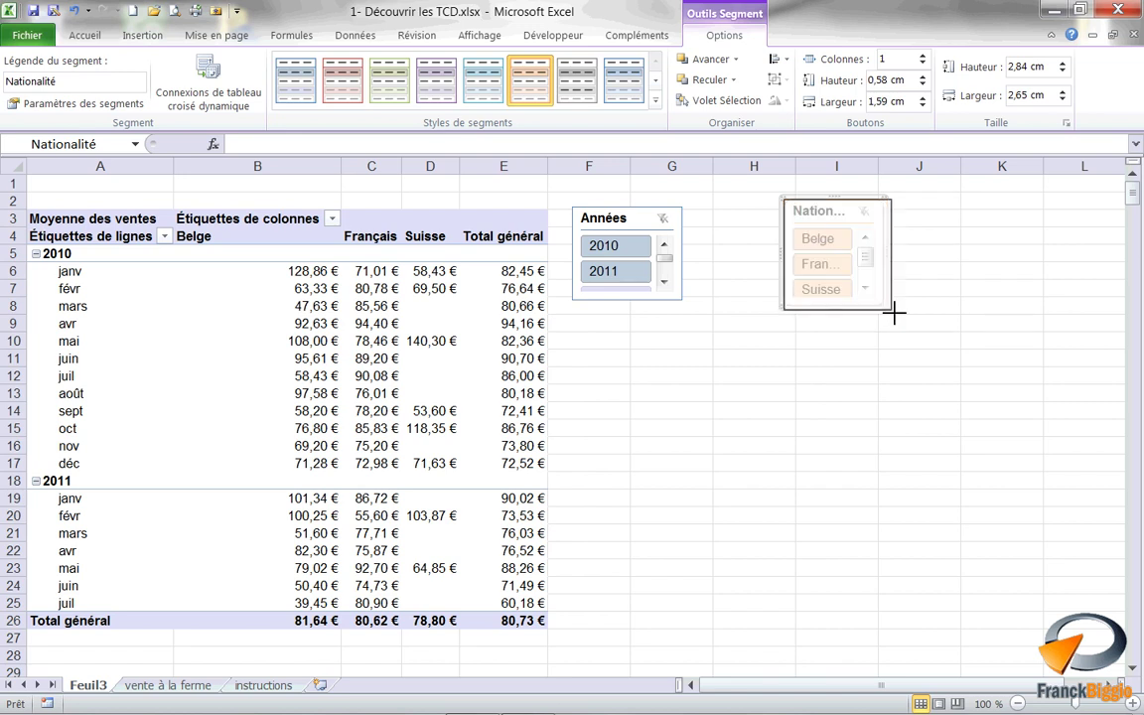
left_click_drag(856, 221, 761, 218)
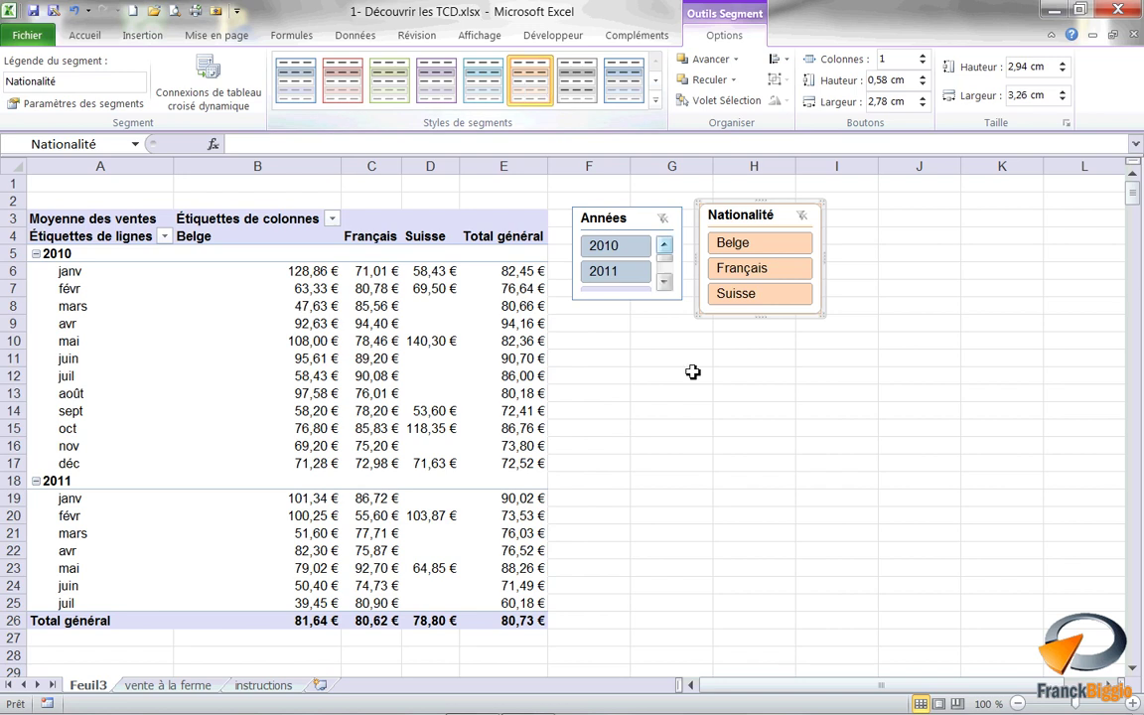
Filter the pivot table to 2010 with the Années slicer and Suisse with Nationalité.
left_click(668, 444)
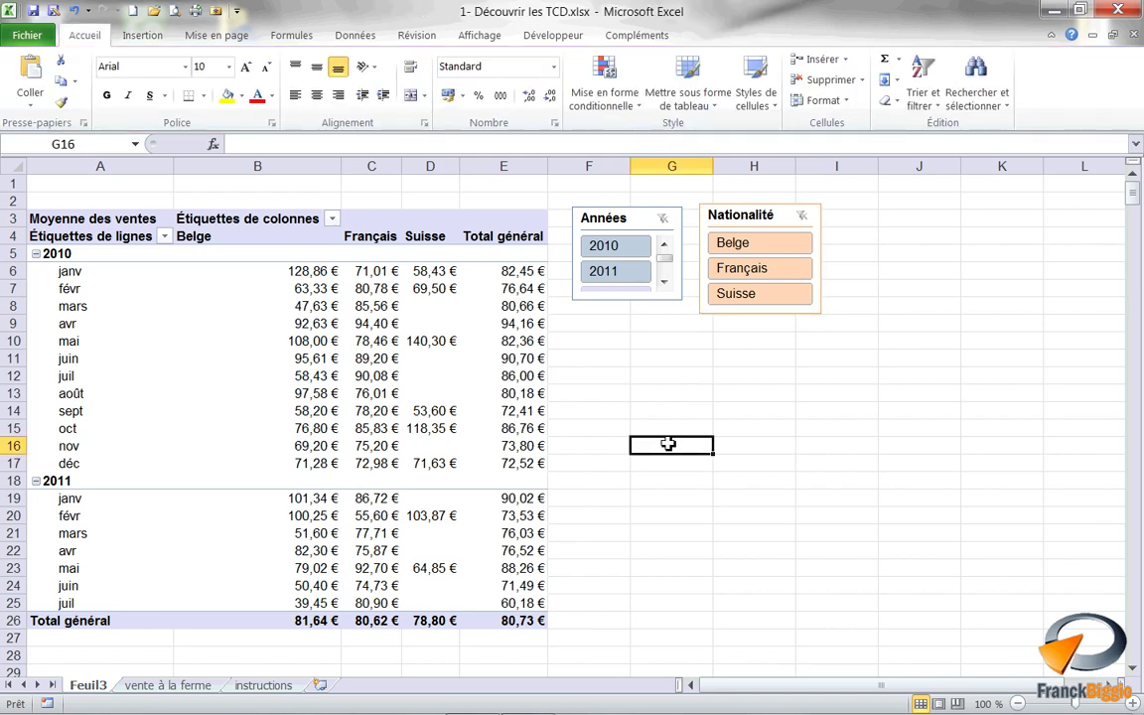
left_click(761, 221)
left_click(730, 35)
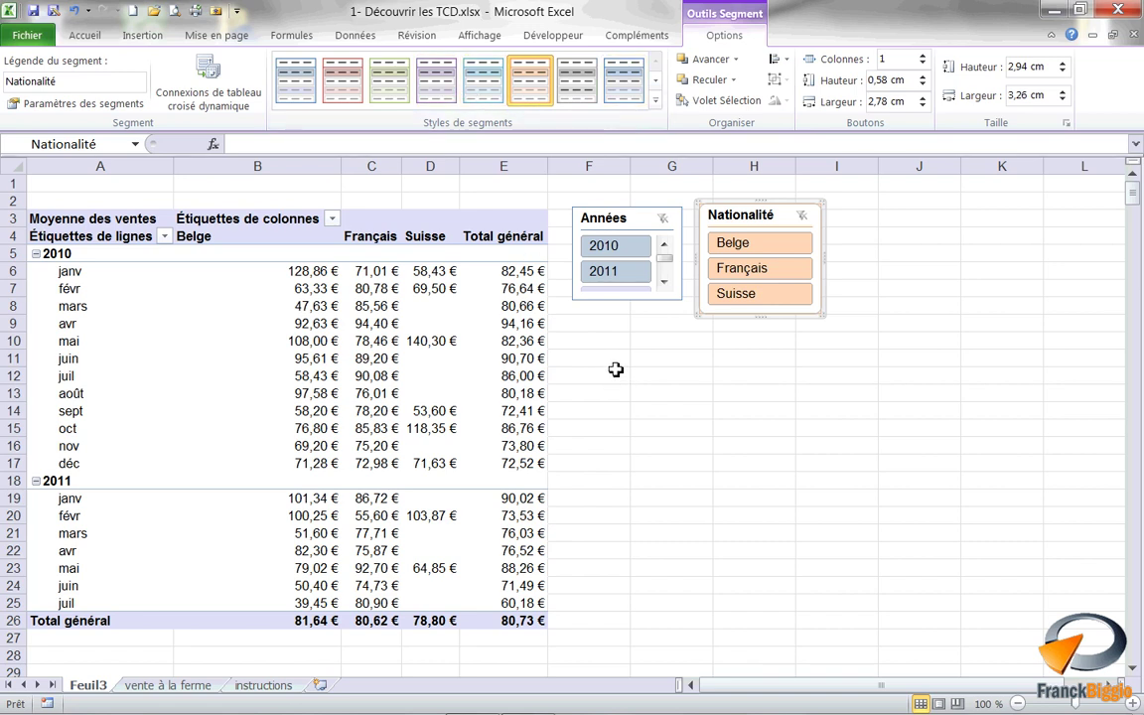
left_click(536, 324)
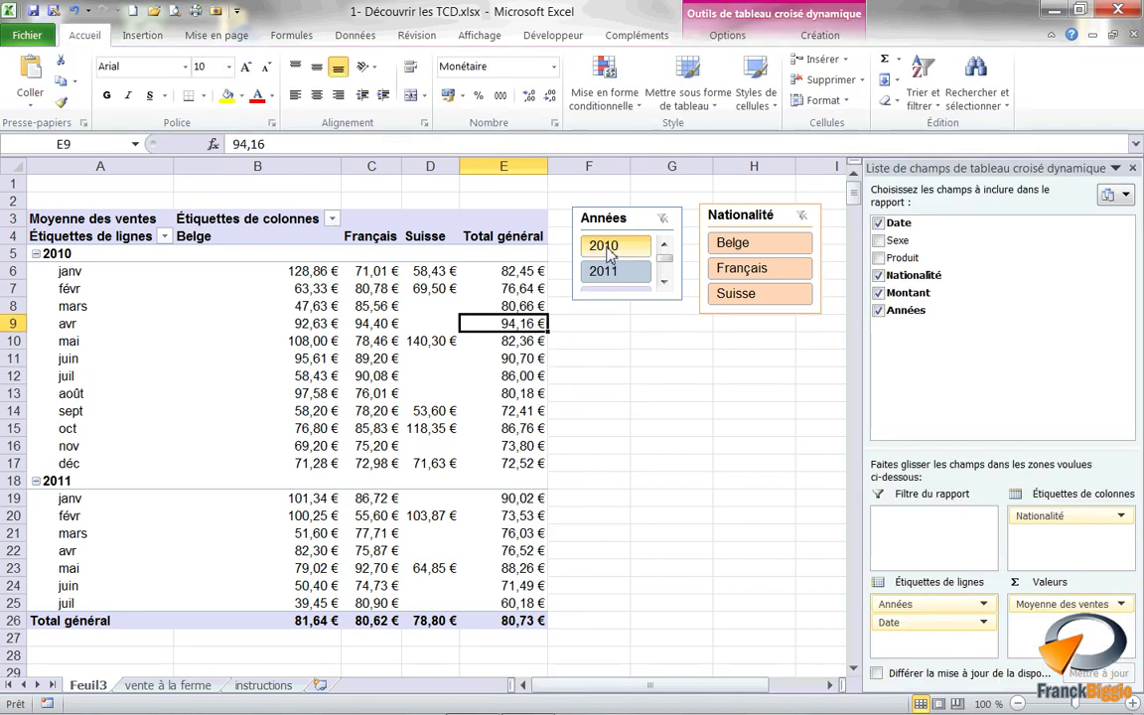
left_click(608, 246)
left_click(770, 296)
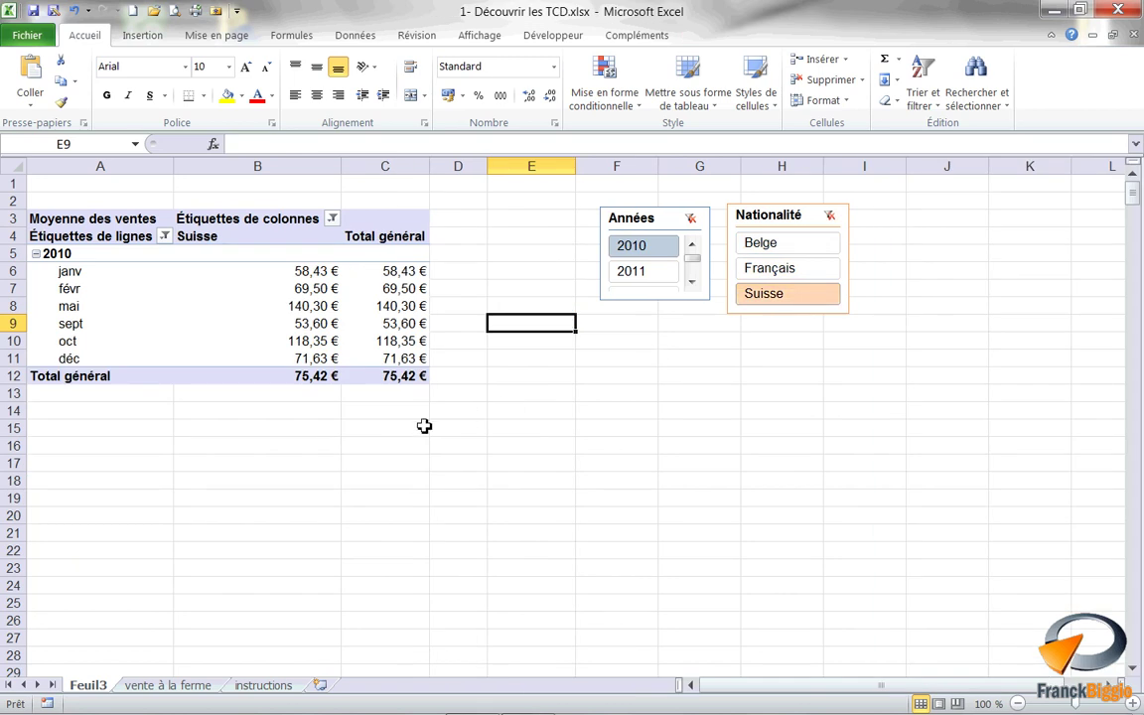
Turn off Liste des champs, Boutons +/- and En-têtes de champ.
left_click(383, 323)
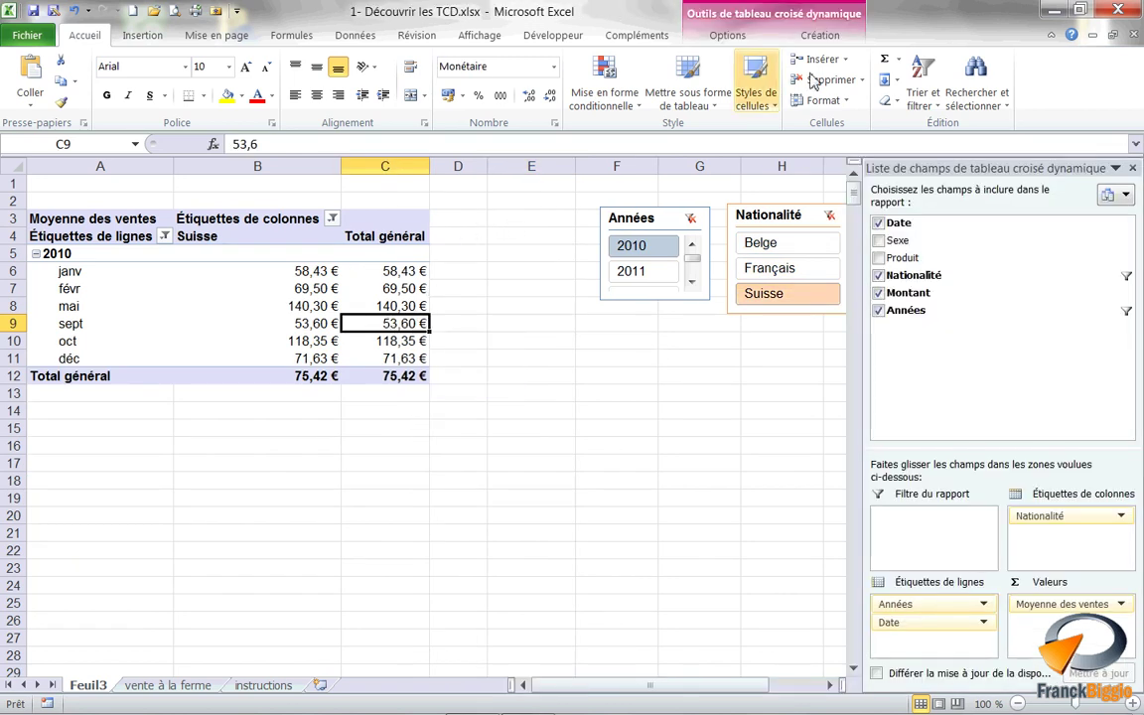
left_click(740, 38)
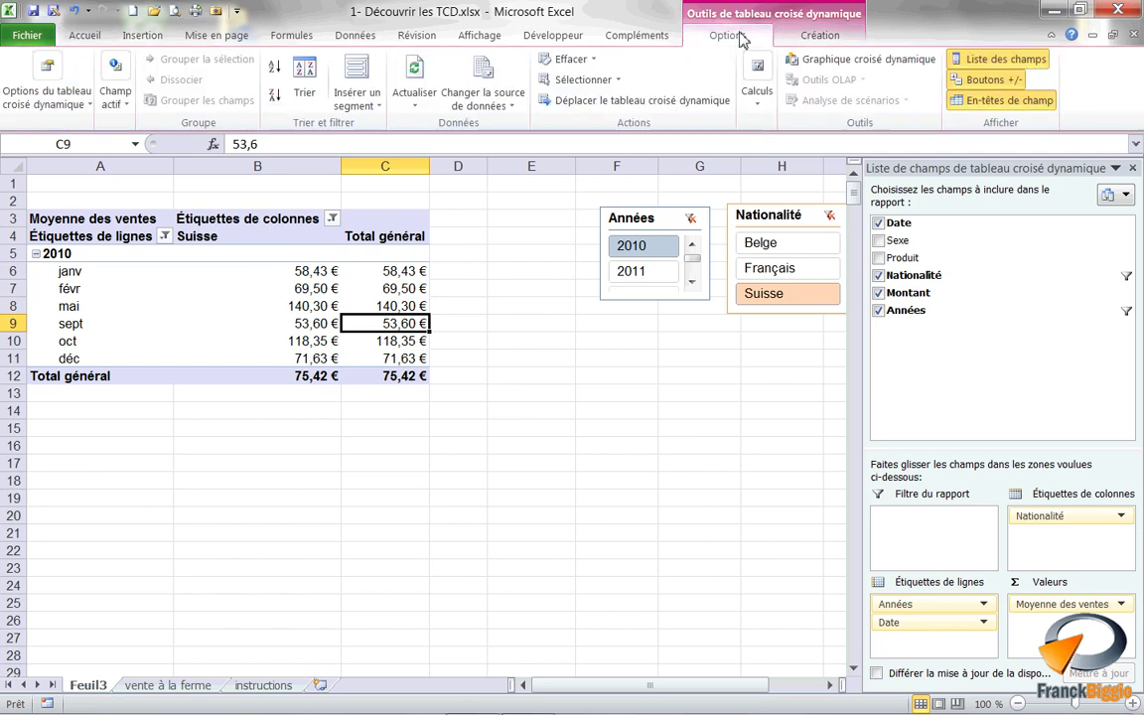
left_click(994, 60)
left_click(989, 79)
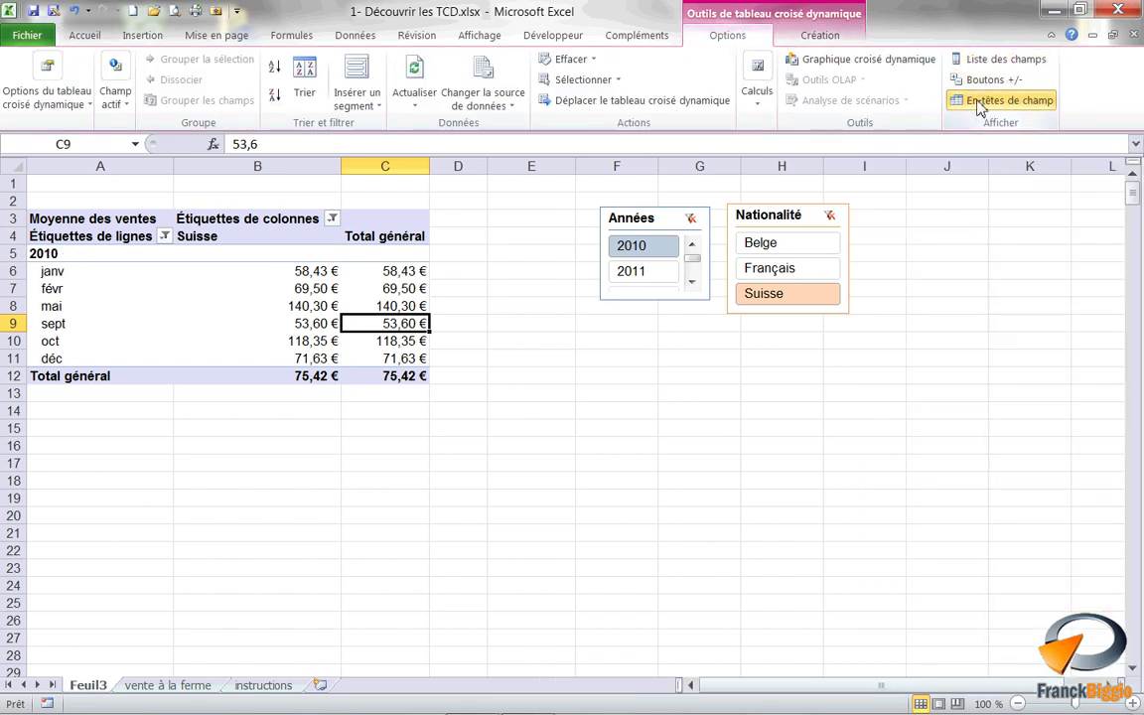
left_click(990, 103)
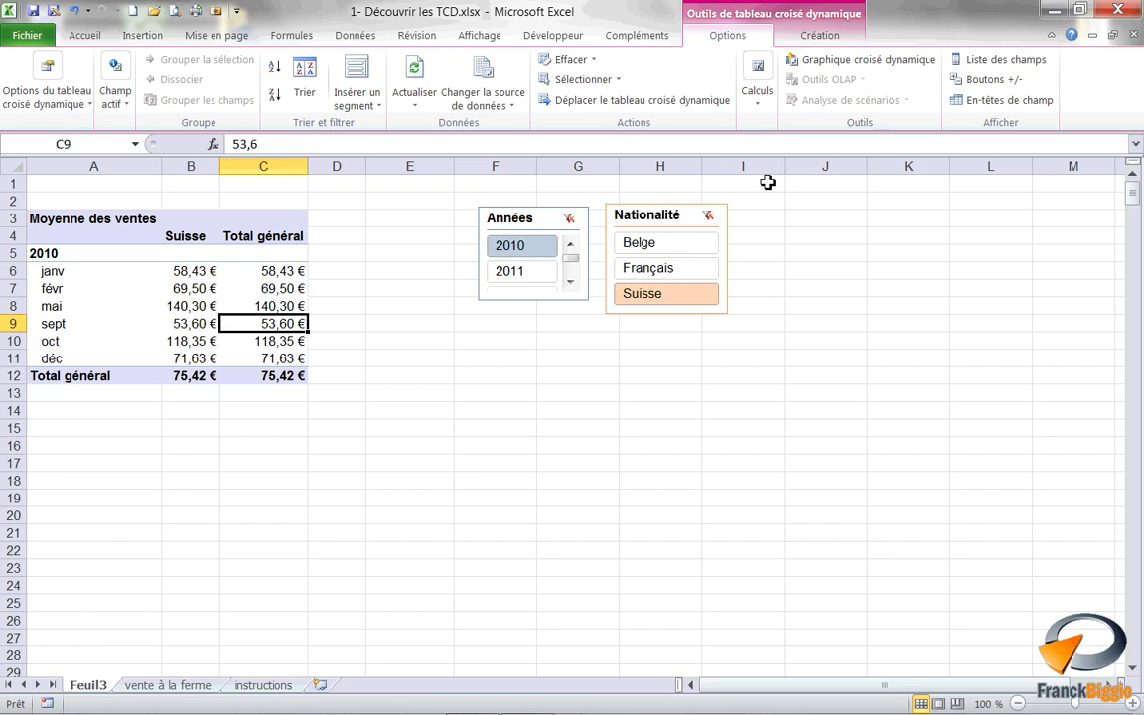
Set Totaux généraux to Activé pour les colonnes uniquement.
left_click(818, 37)
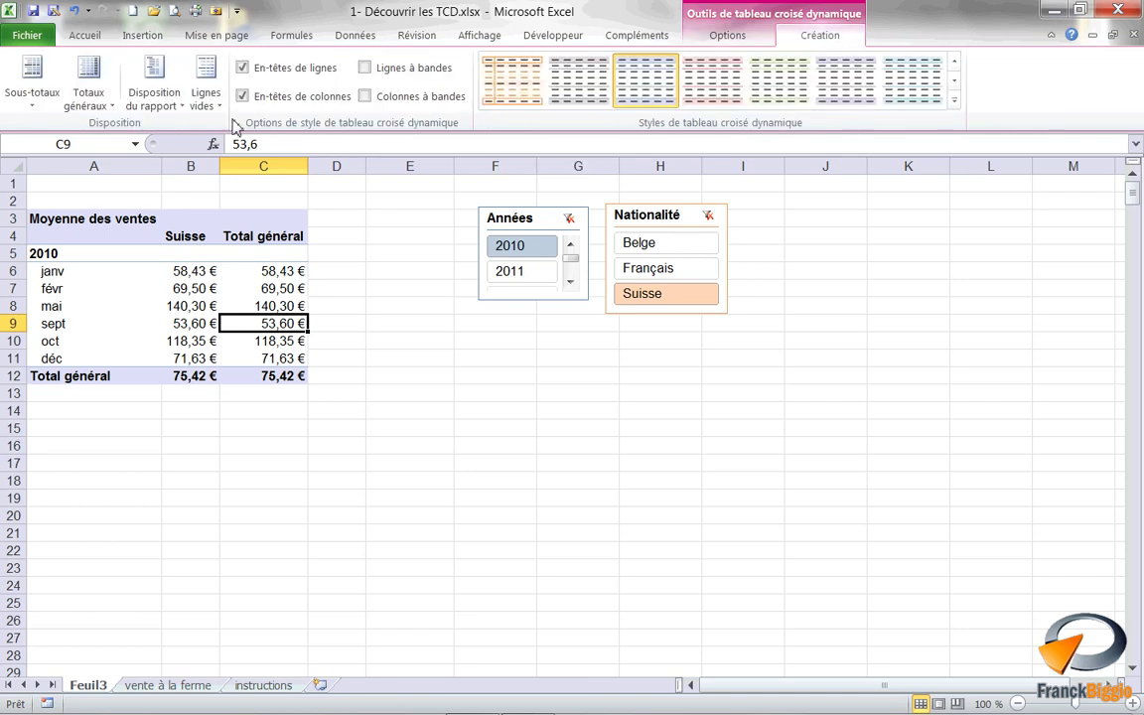
left_click(104, 107)
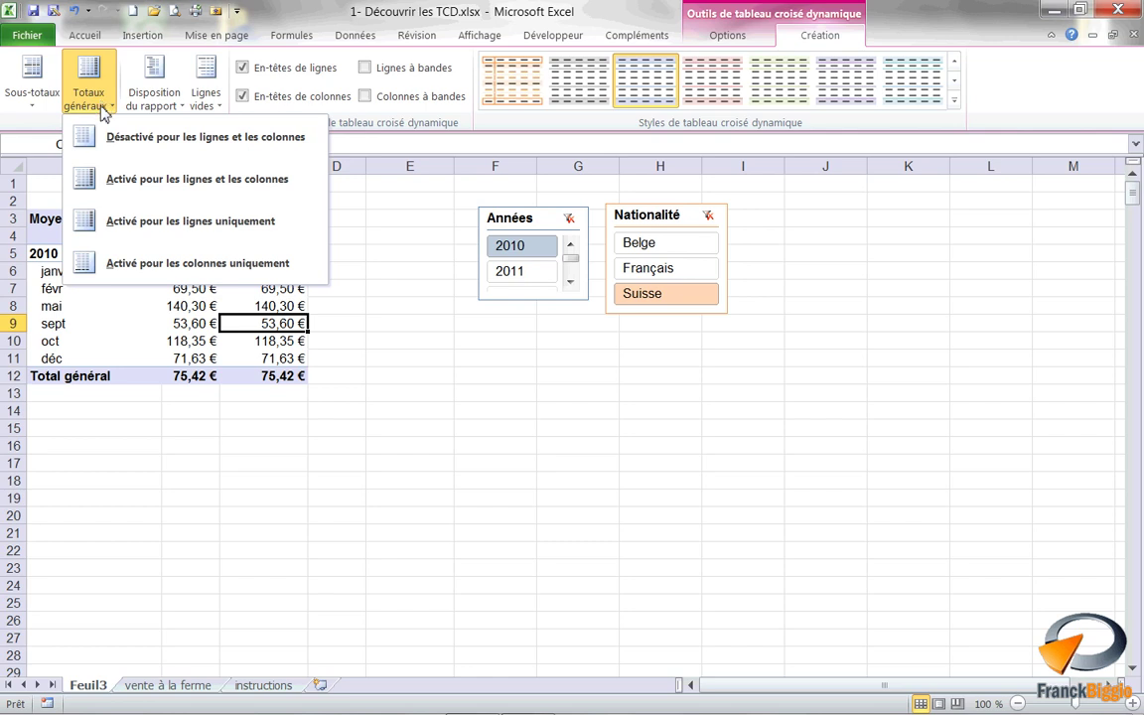
left_click(196, 266)
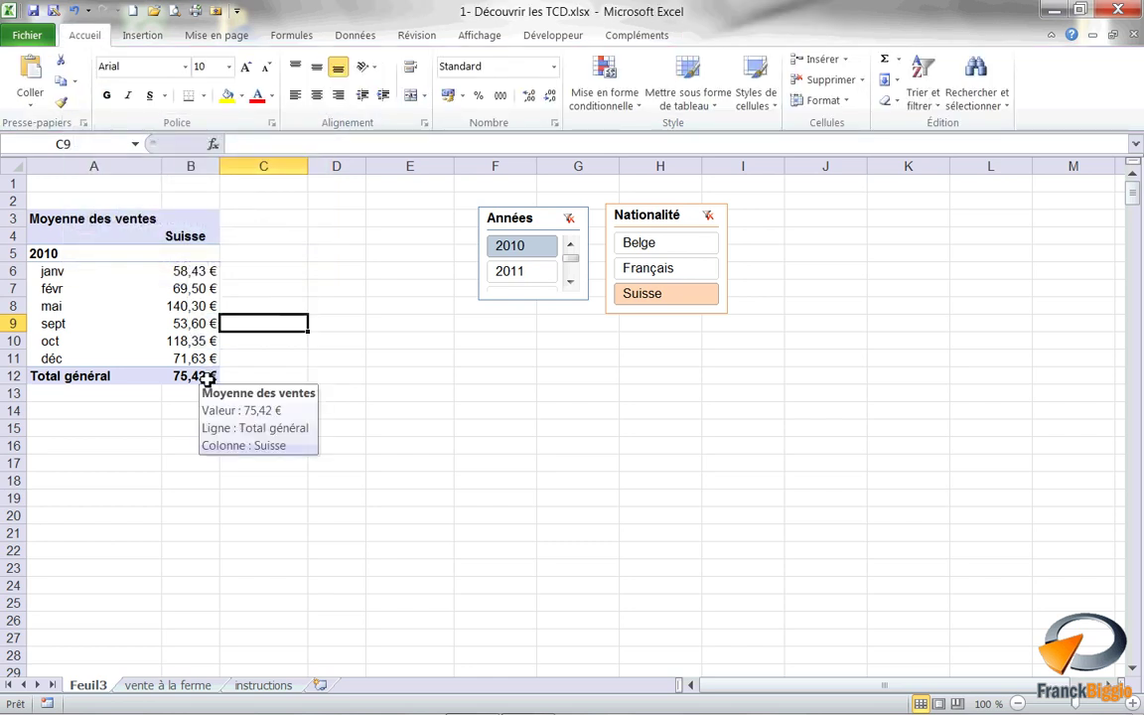
Apply a purple style from the PivotTable Styles gallery to the average-sales pivot table.
left_click(169, 288)
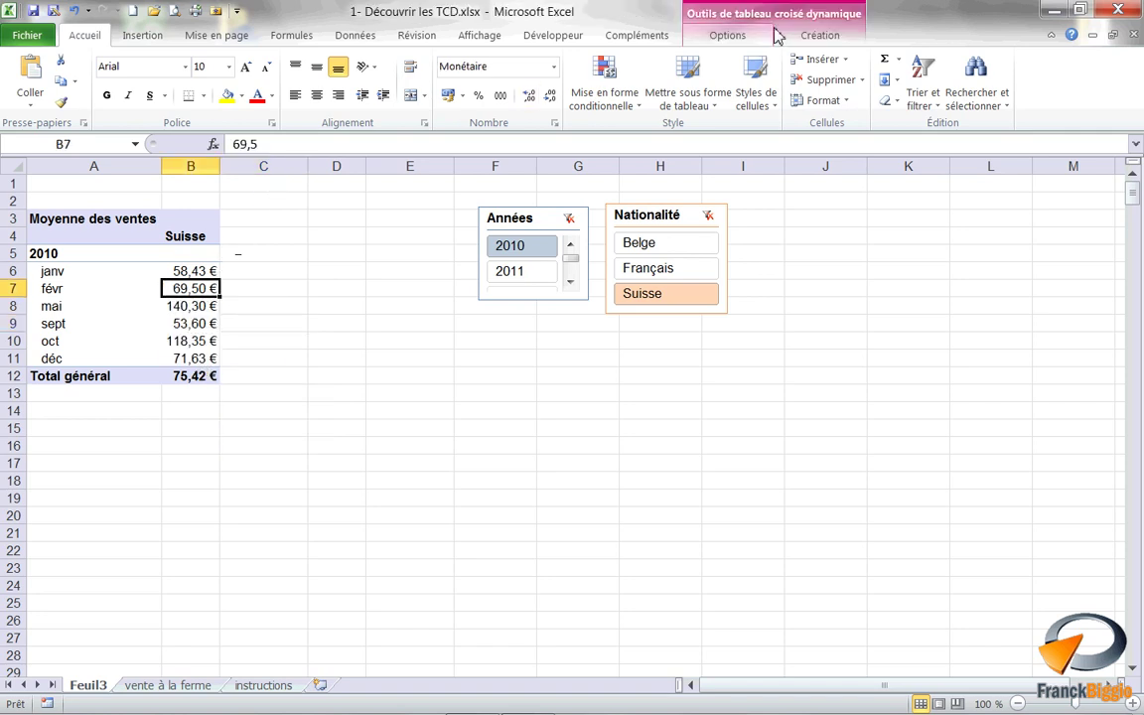
left_click(824, 38)
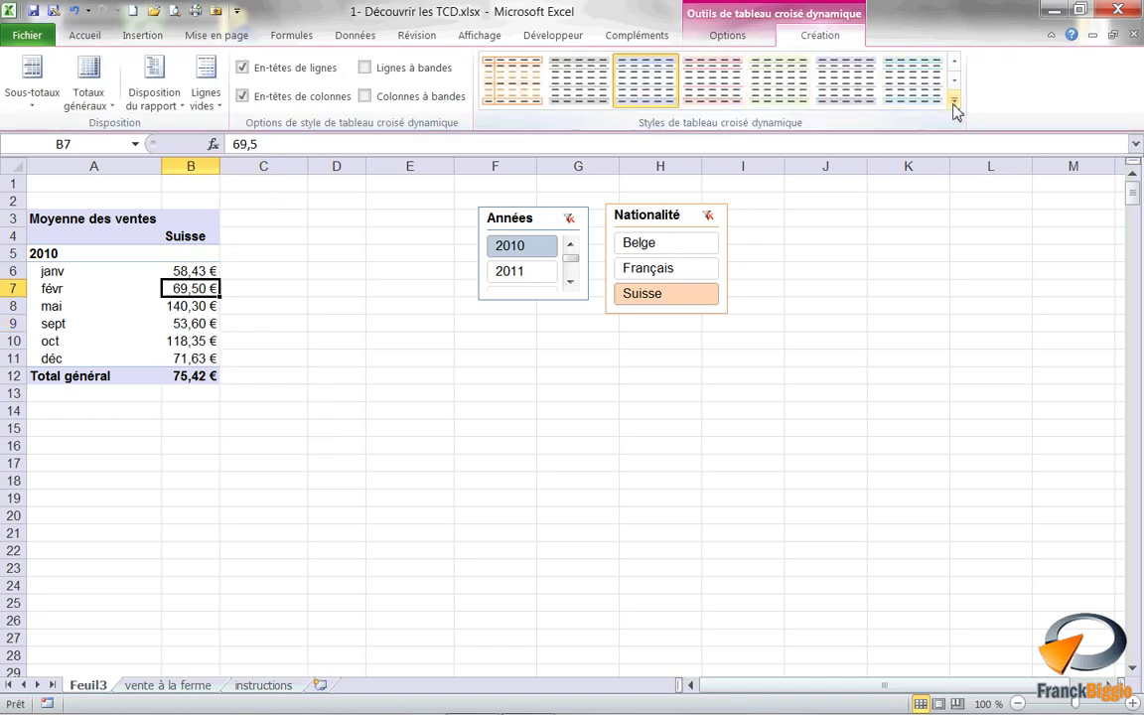
left_click(953, 99)
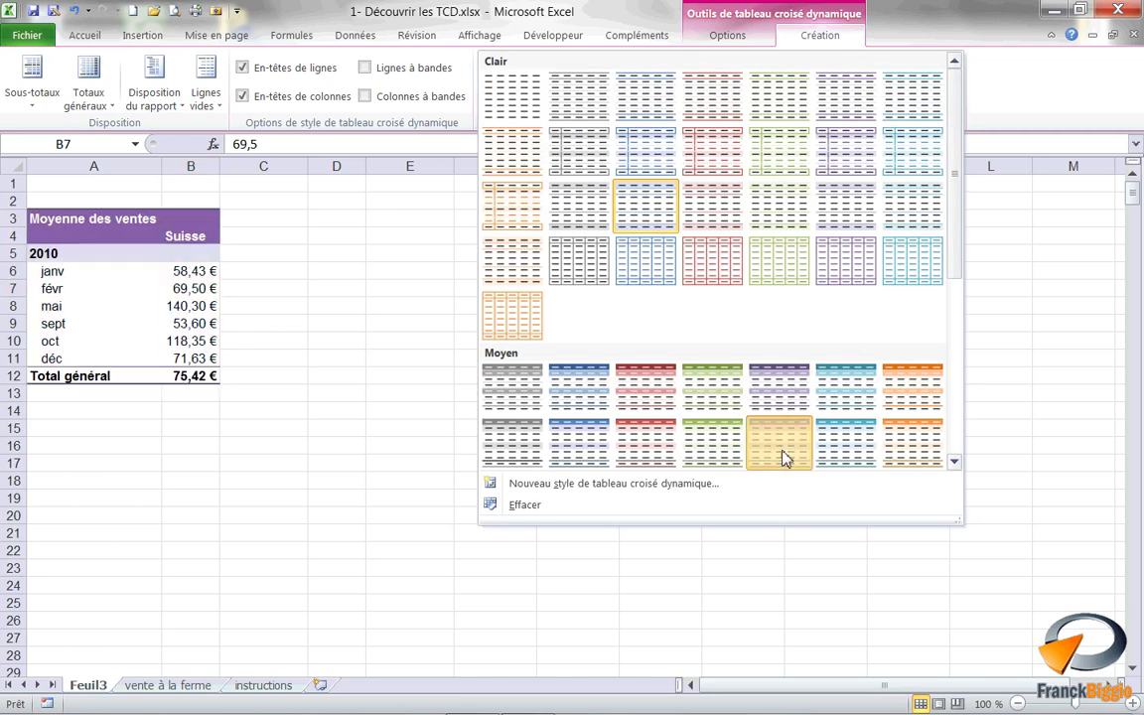
left_click(780, 447)
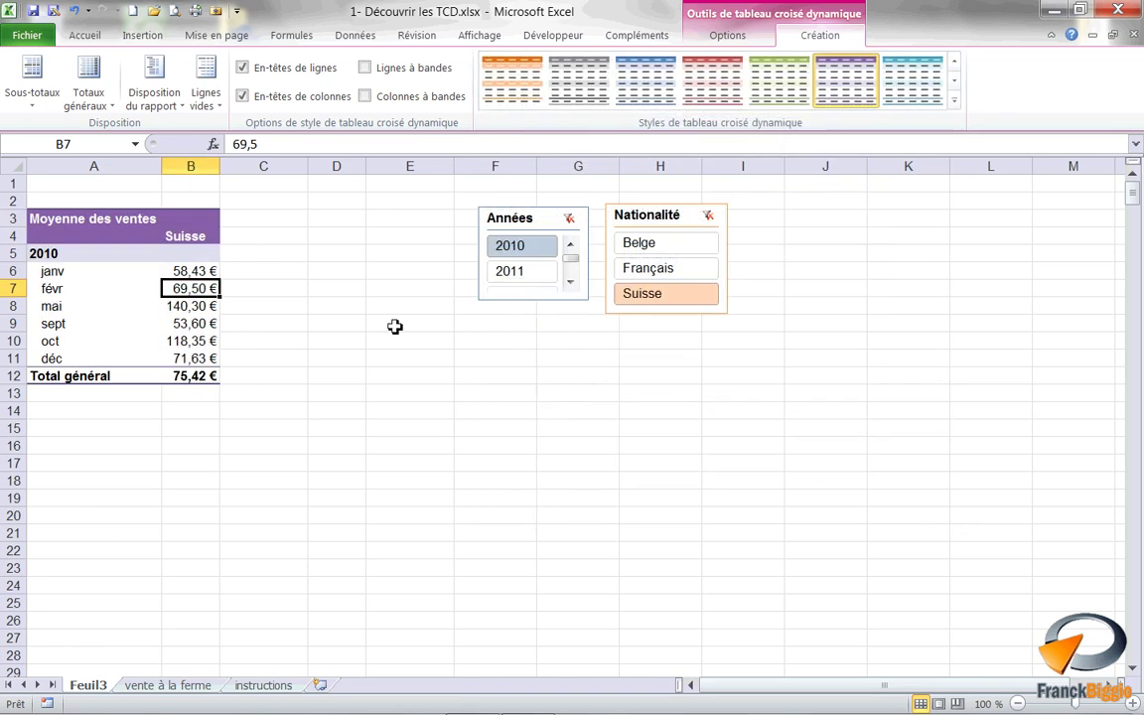
left_click(46, 219)
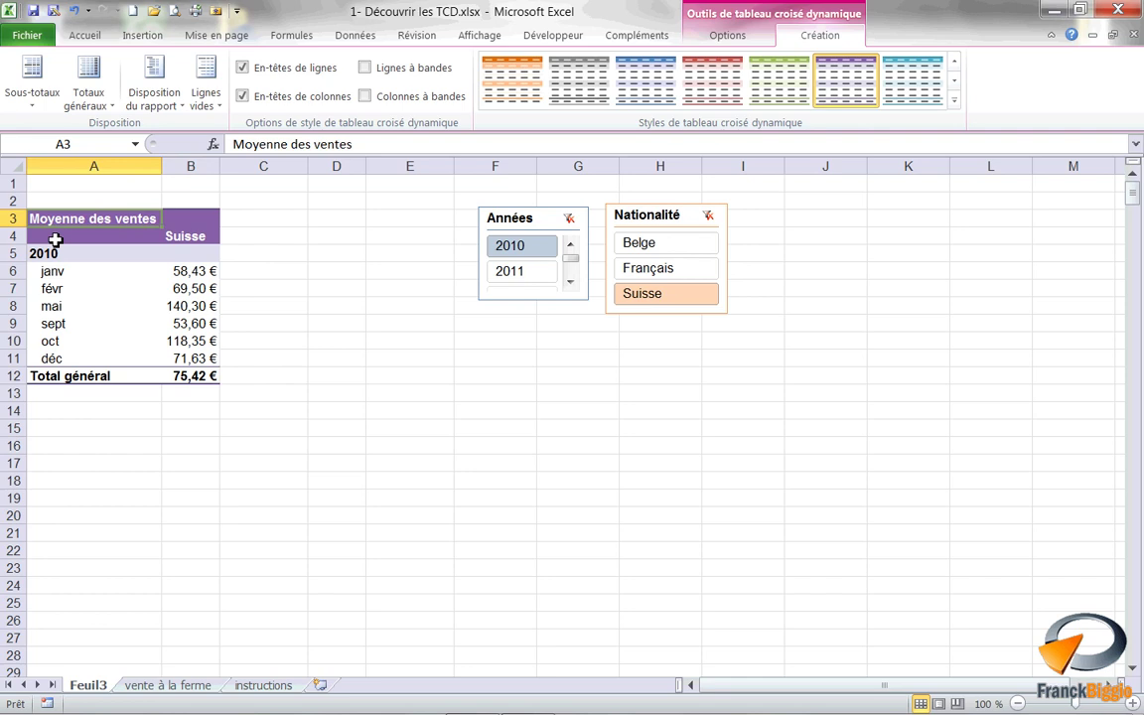